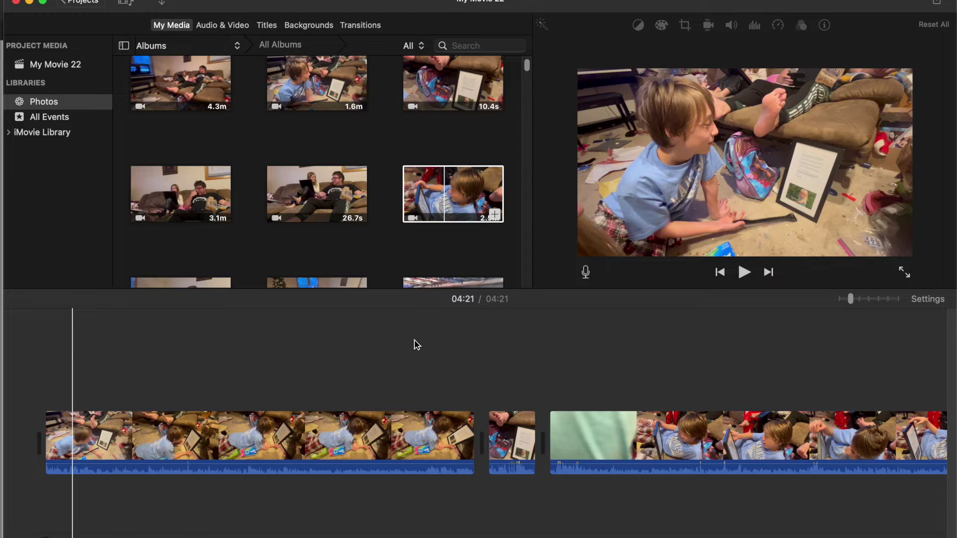
Scrub through the later part of My Movie 22 and look over the File menu's commands
left_click_drag(471, 326, 446, 337)
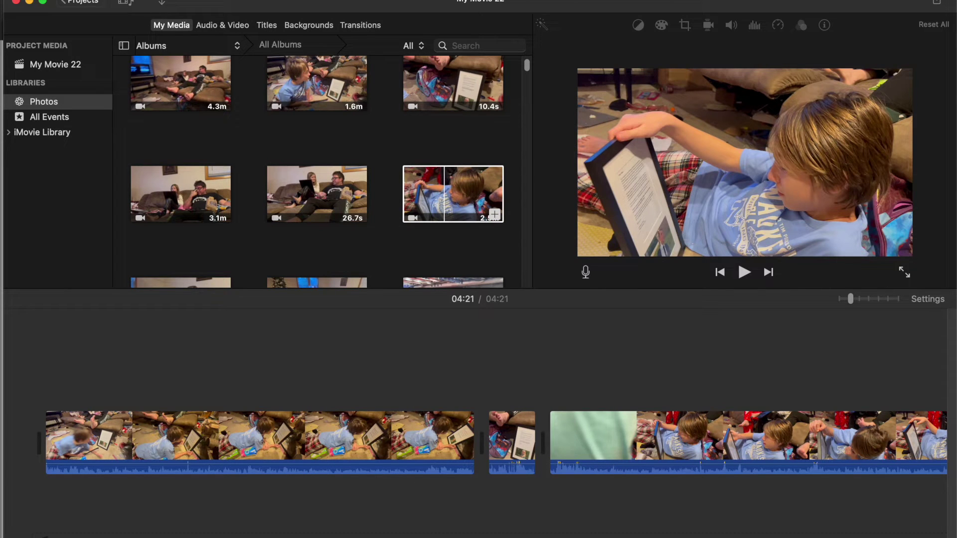
left_click(82, 0)
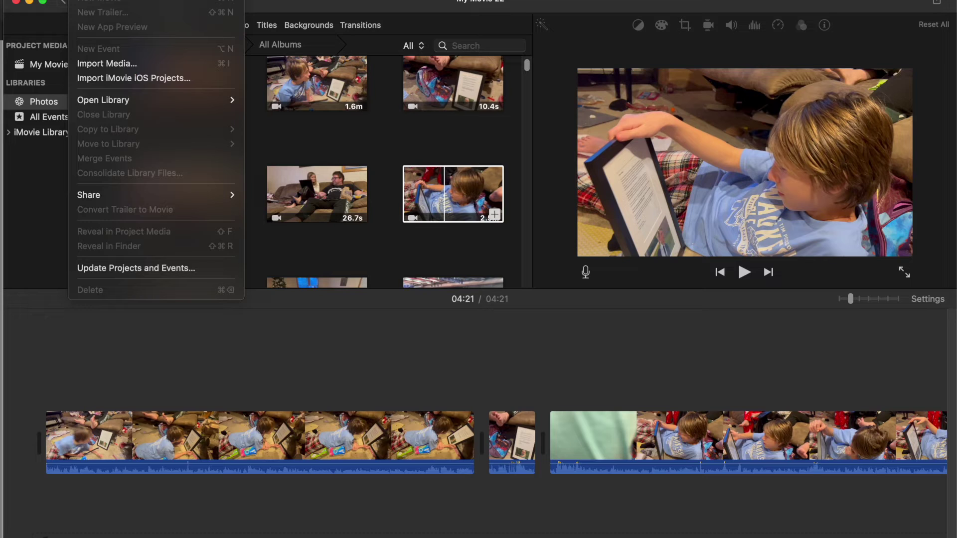
left_click(357, 384)
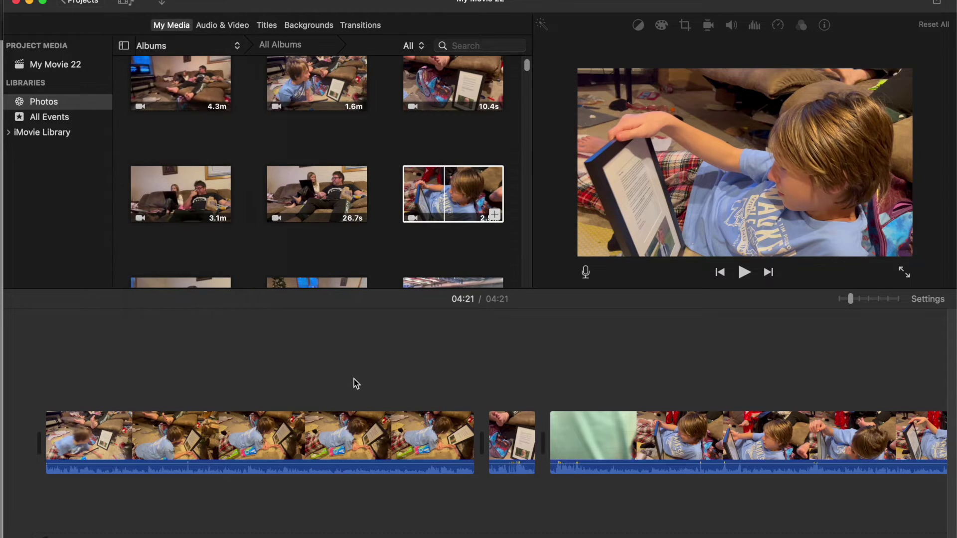
Export the movie at 1080p High quality as 'Test DVD' to Documents, then return to Safari
left_click(937, 3)
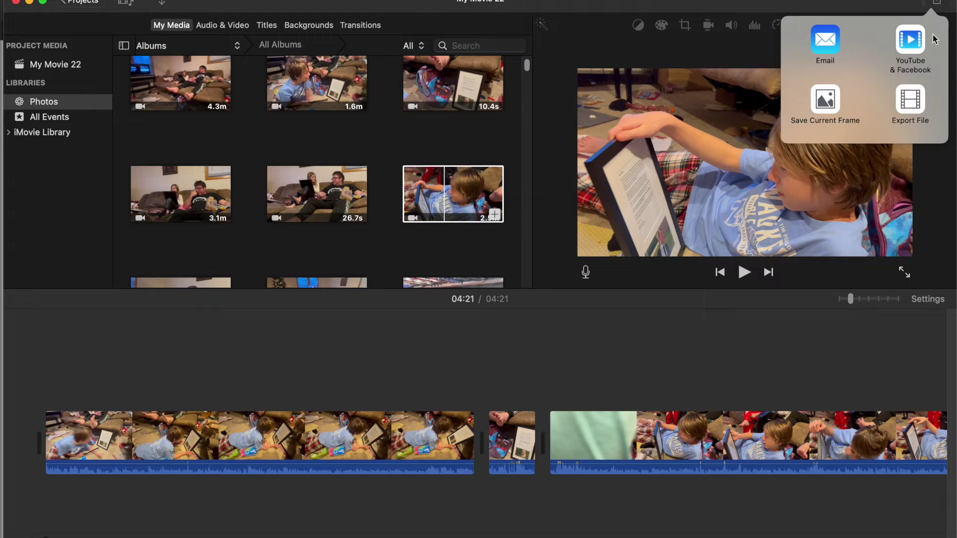
left_click(915, 107)
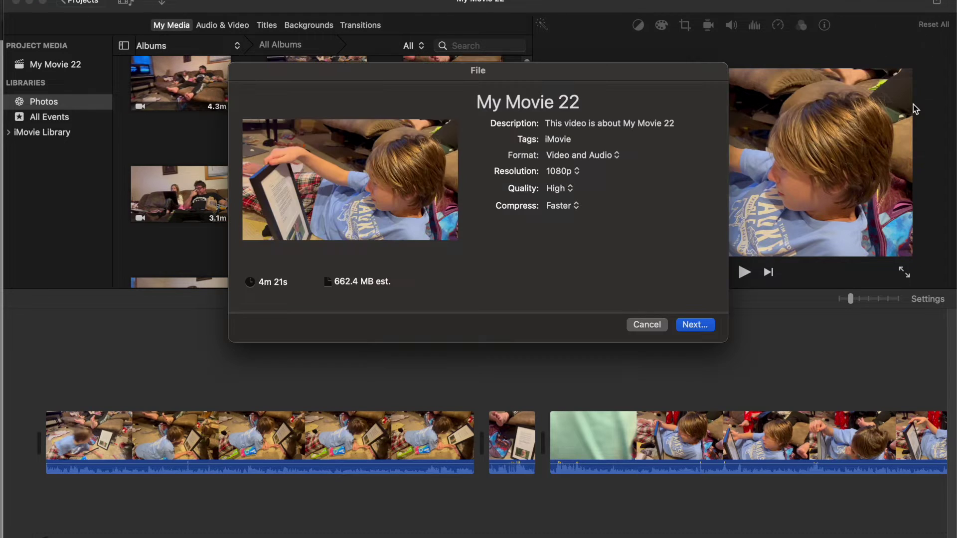
left_click(573, 107)
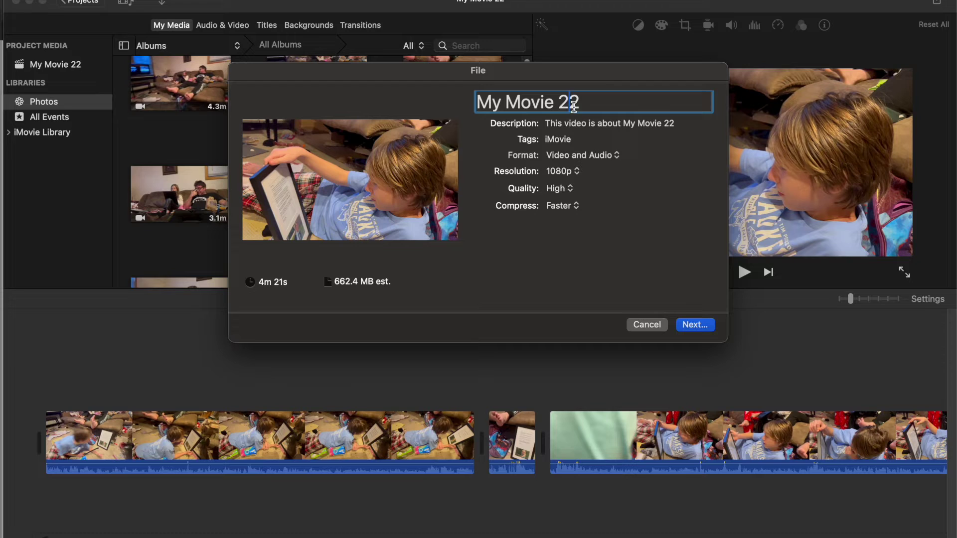
triple_click(574, 107)
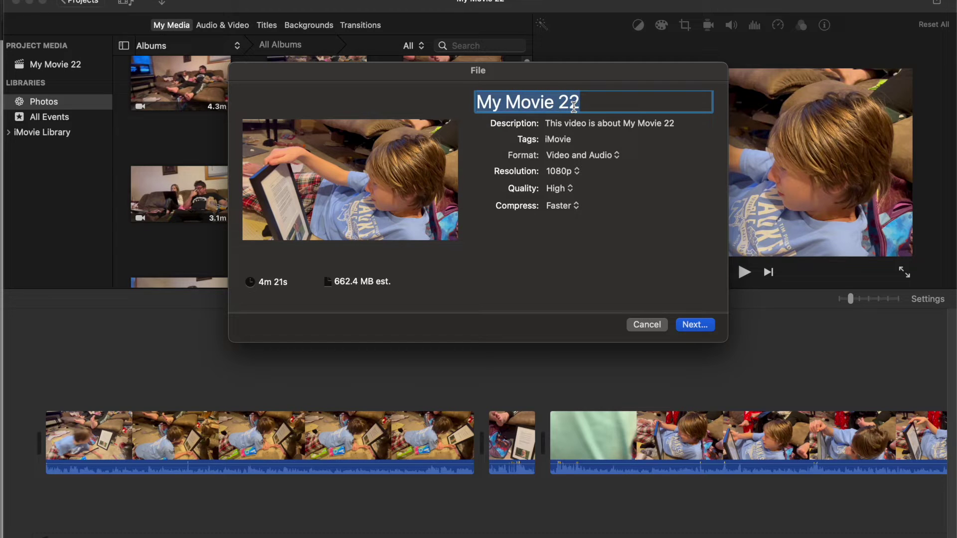
type("Tes")
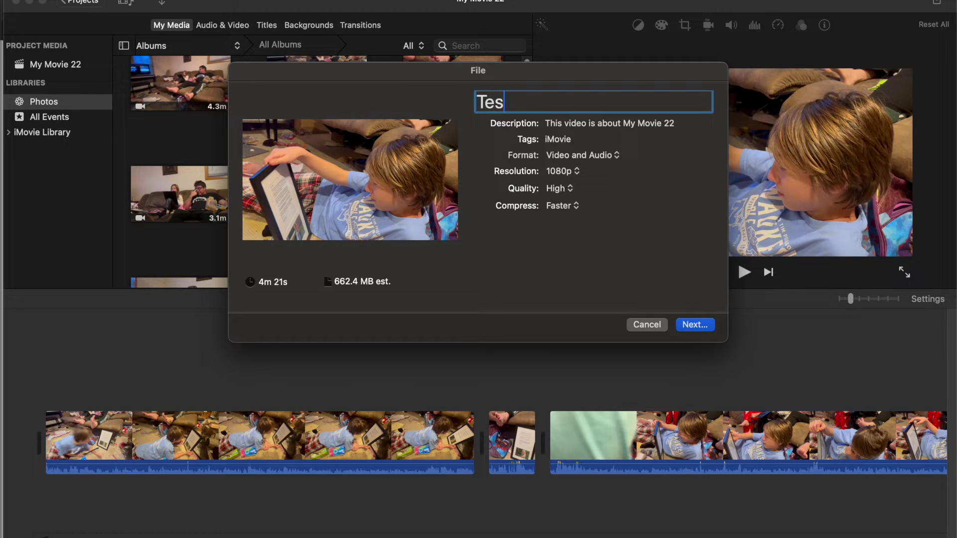
type("t DVD")
left_click(702, 323)
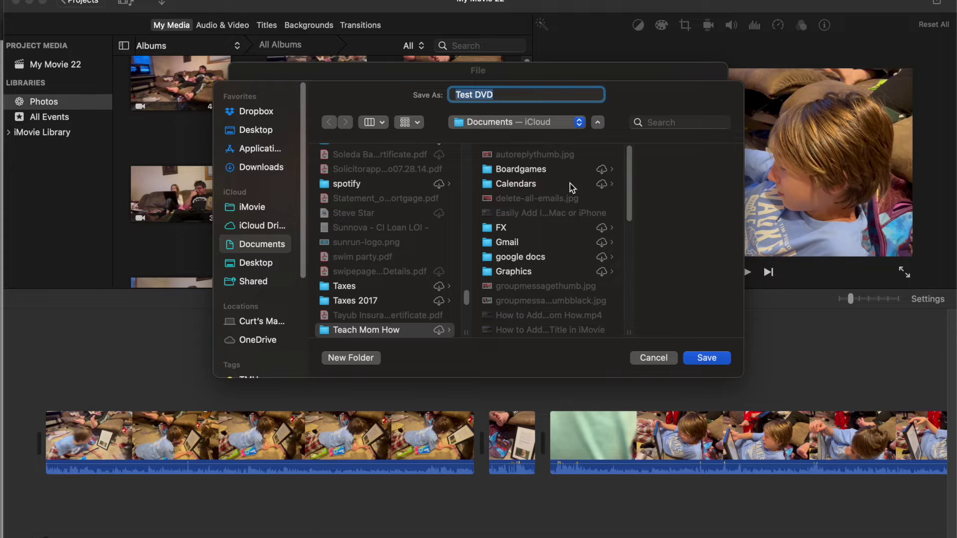
left_click(707, 358)
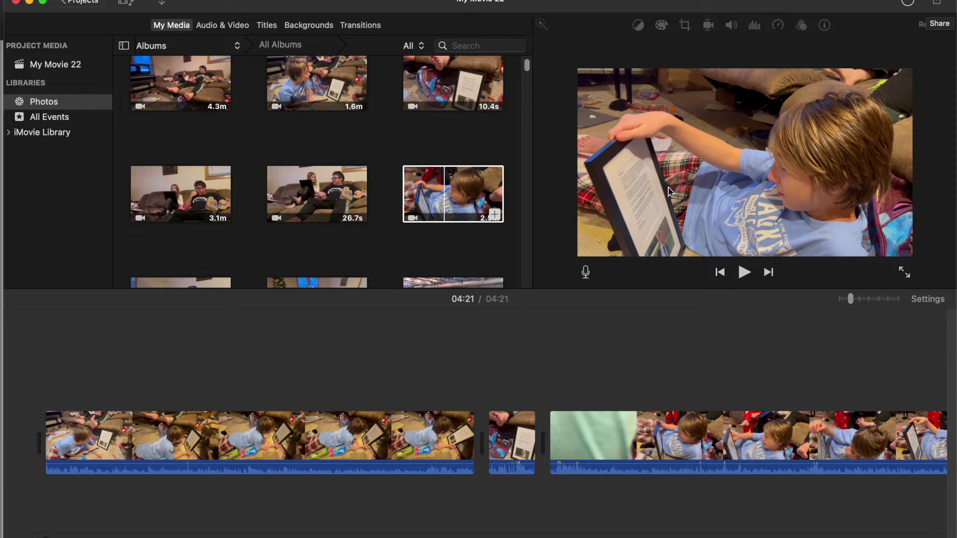
key("super+Tab")
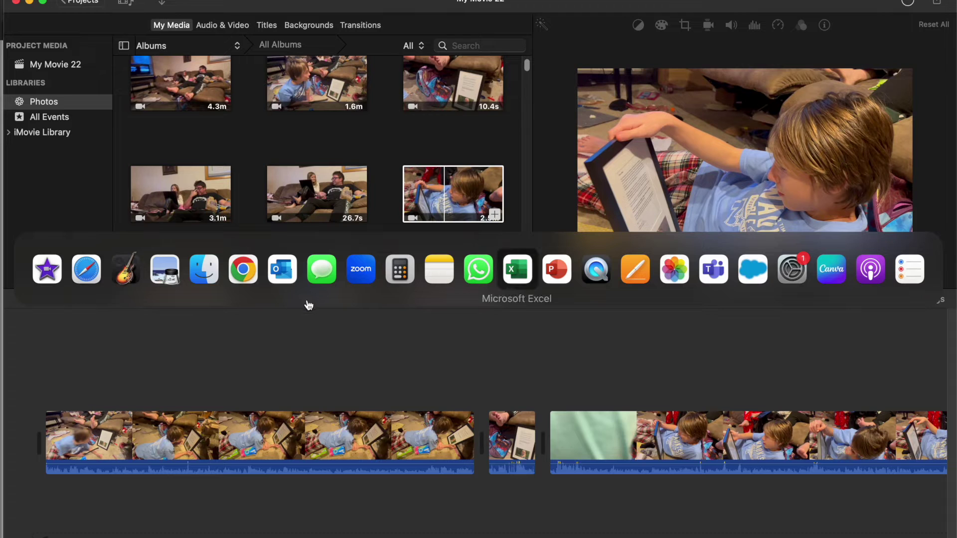
left_click(87, 270)
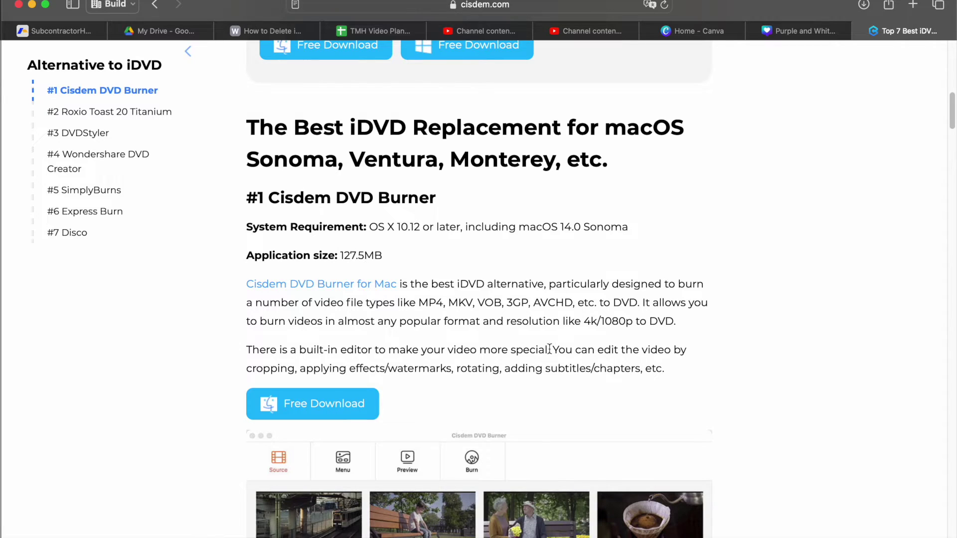
Download the free Cisdem DVD Burner installer from the article, allowing downloads from cisdem.com
scroll(550, 349, "down", 5)
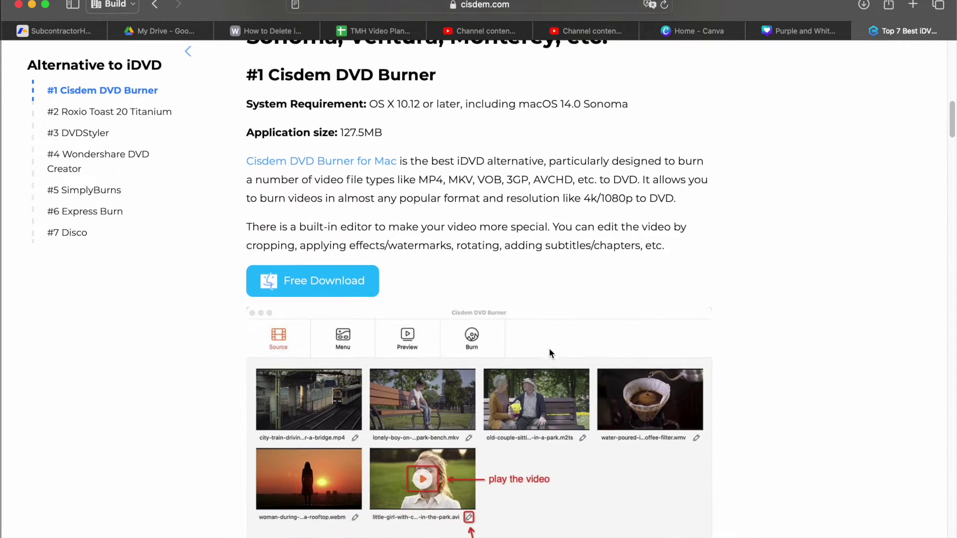
scroll(549, 347, "down", 3)
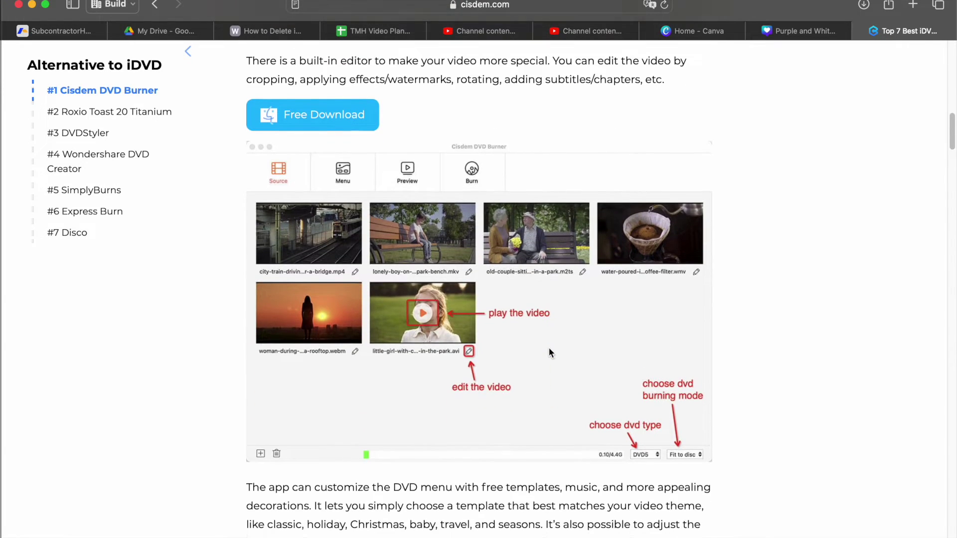
scroll(549, 348, "up", 5)
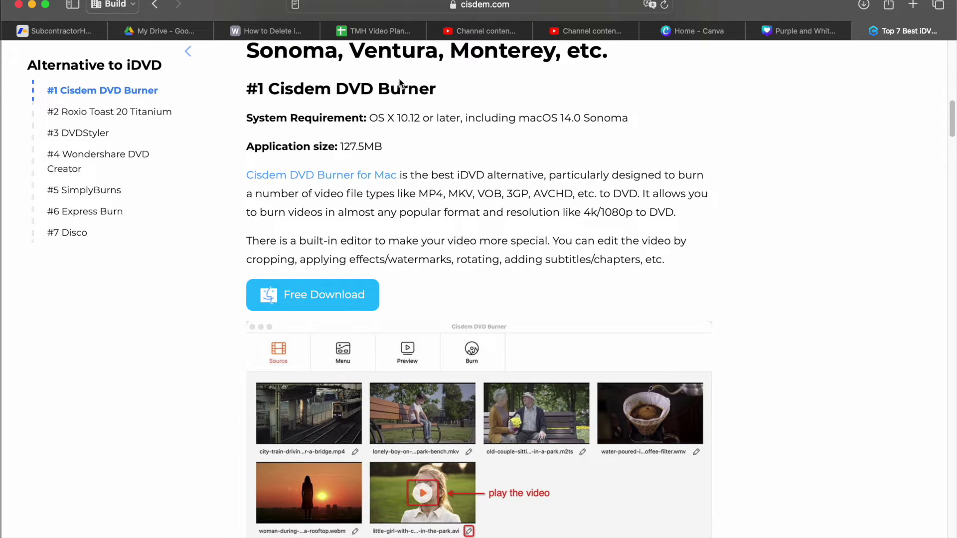
scroll(376, 286, "right", 1)
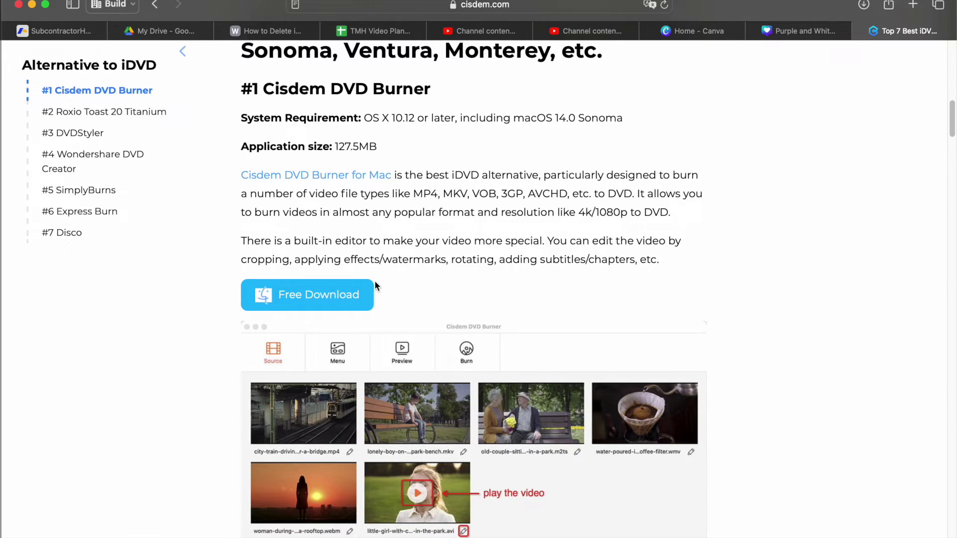
left_click(308, 296)
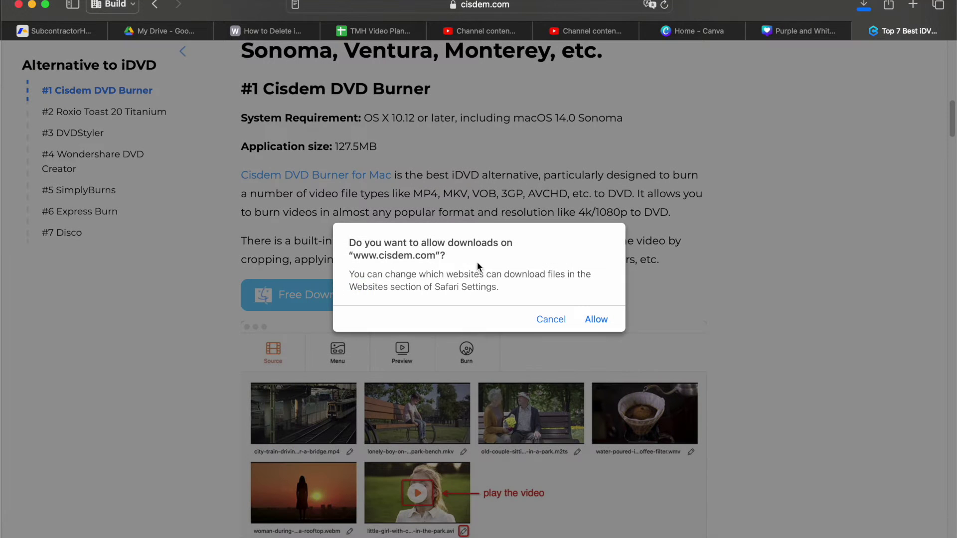
left_click(596, 320)
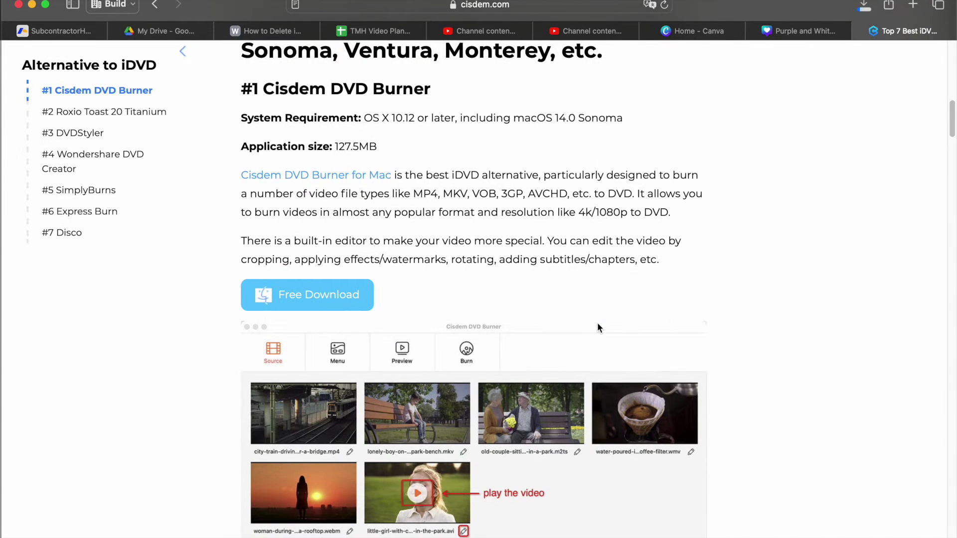
Locate the downloaded cisdem-dvdburner.dmg in its folder and open the installer
left_click(864, 6)
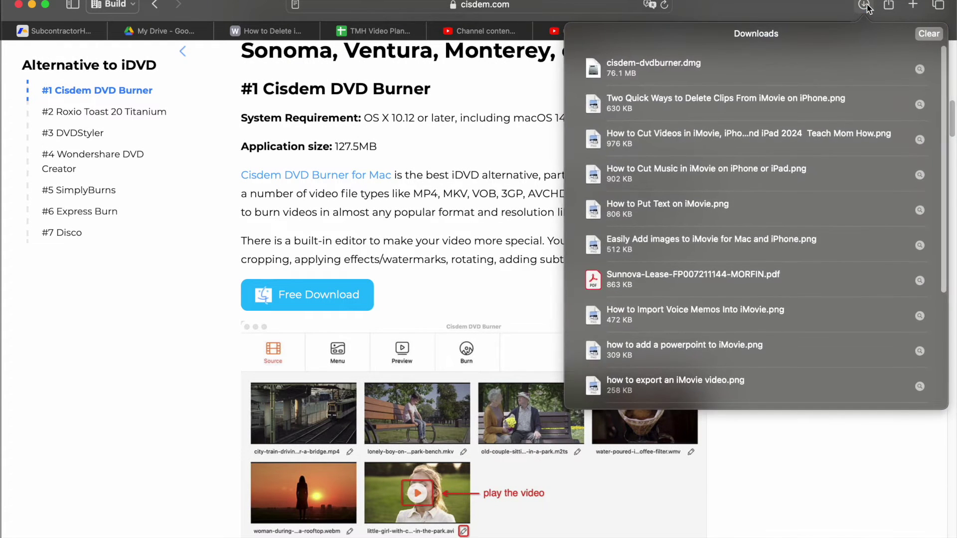
left_click(650, 68)
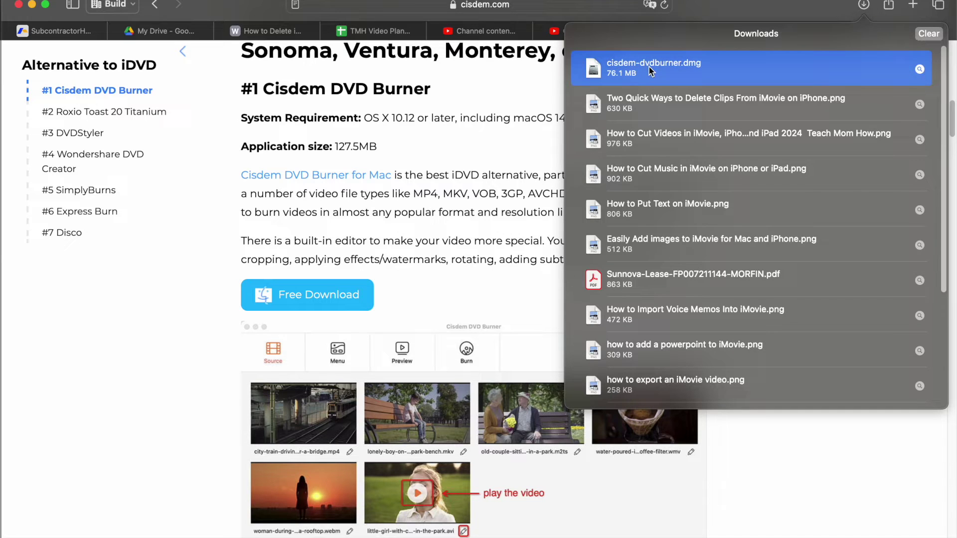
right_click(650, 70)
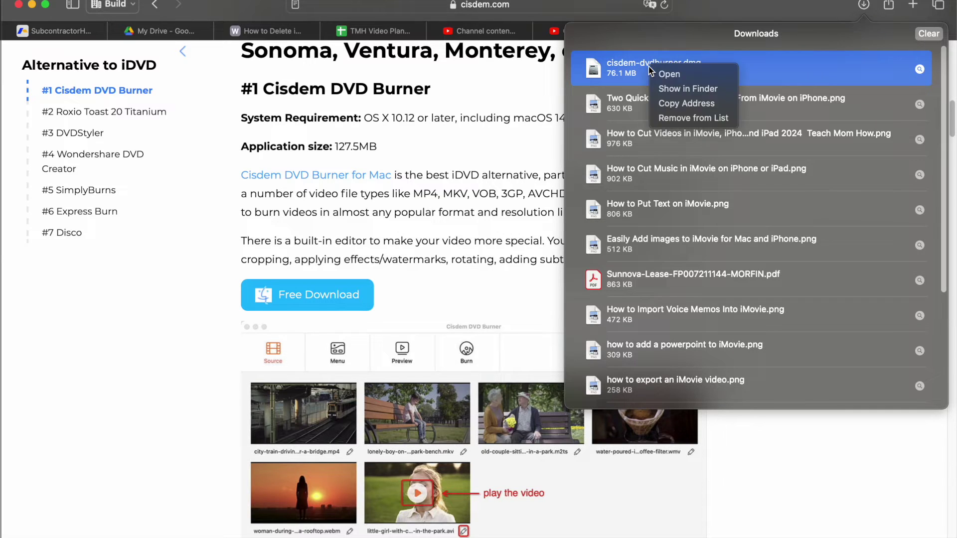
left_click(685, 101)
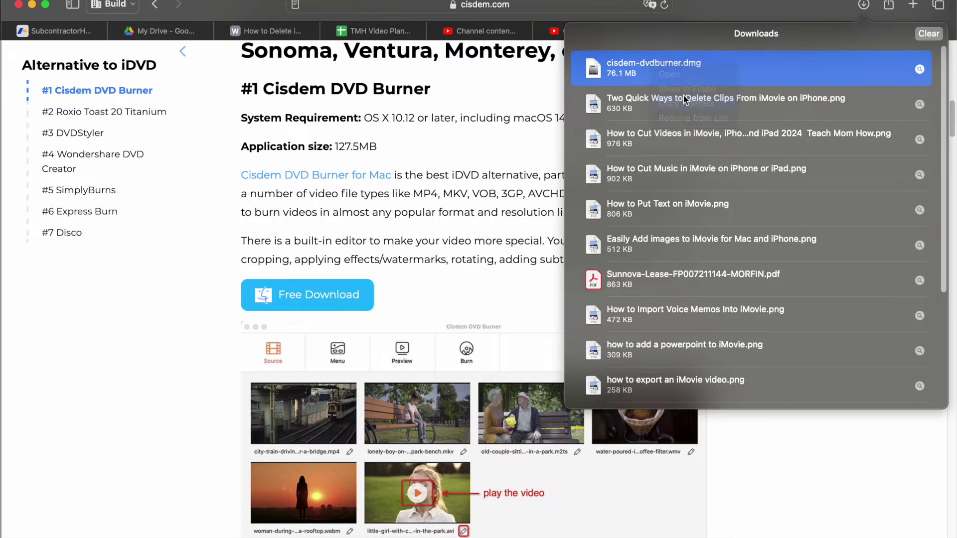
right_click(650, 67)
left_click(672, 89)
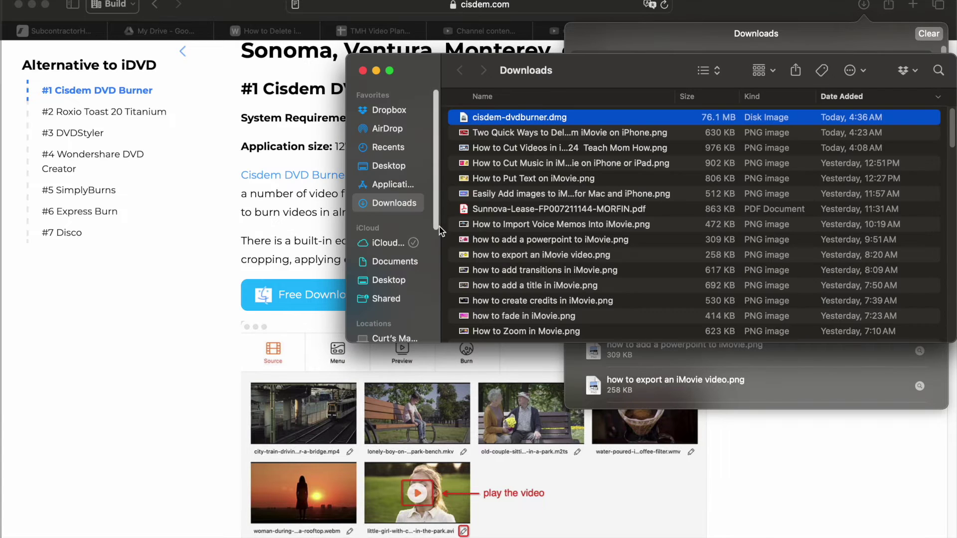
double_click(464, 121)
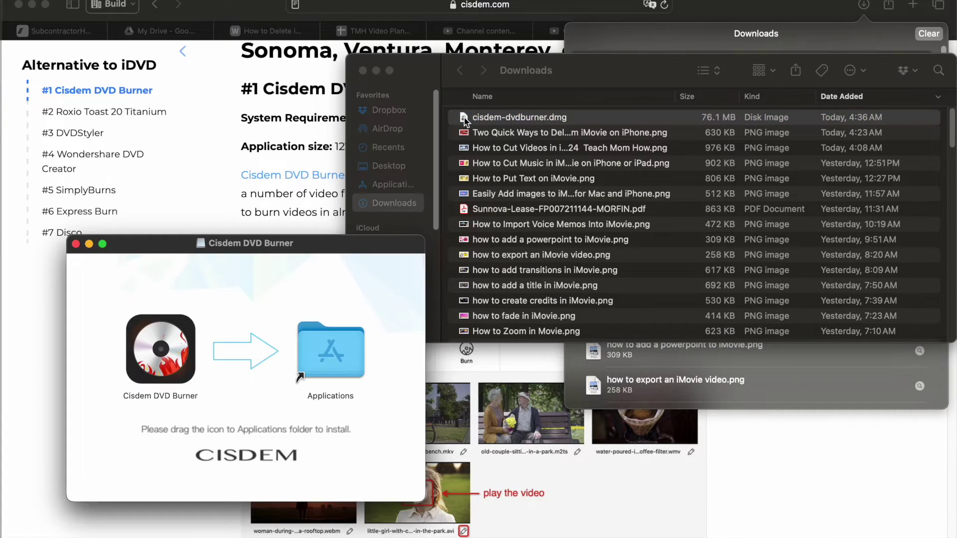
Drag Cisdem DVD Burner into Applications and replace the existing copy
left_click_drag(156, 353, 318, 360)
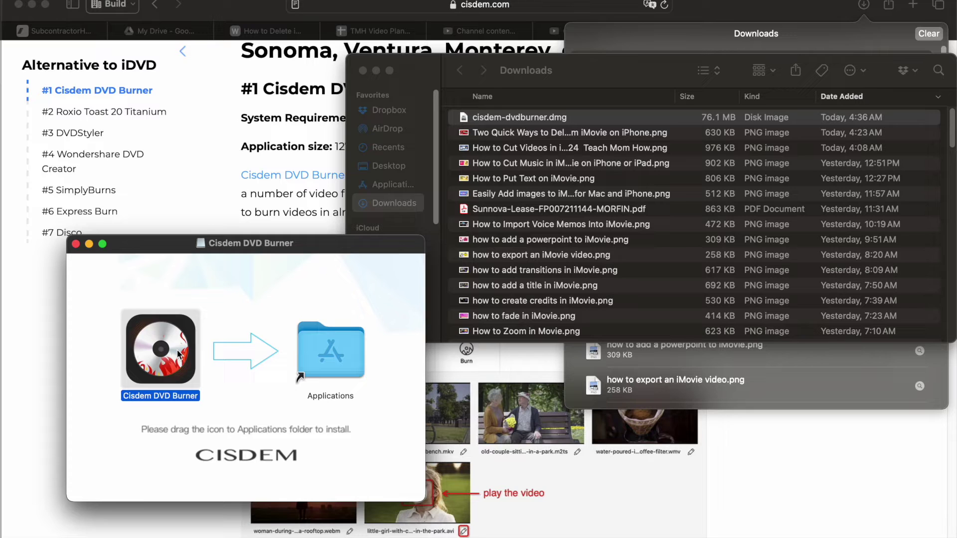
left_click_drag(178, 355, 339, 348)
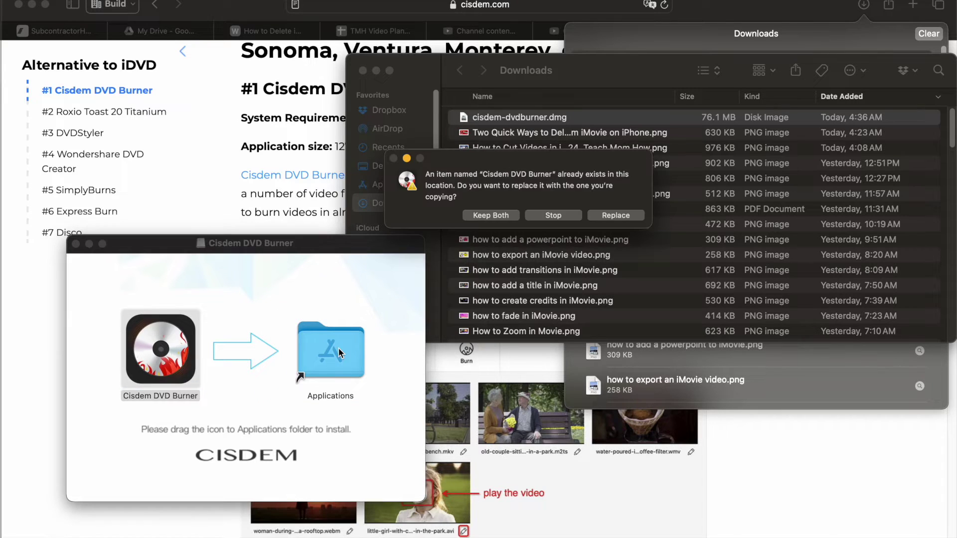
left_click(569, 217)
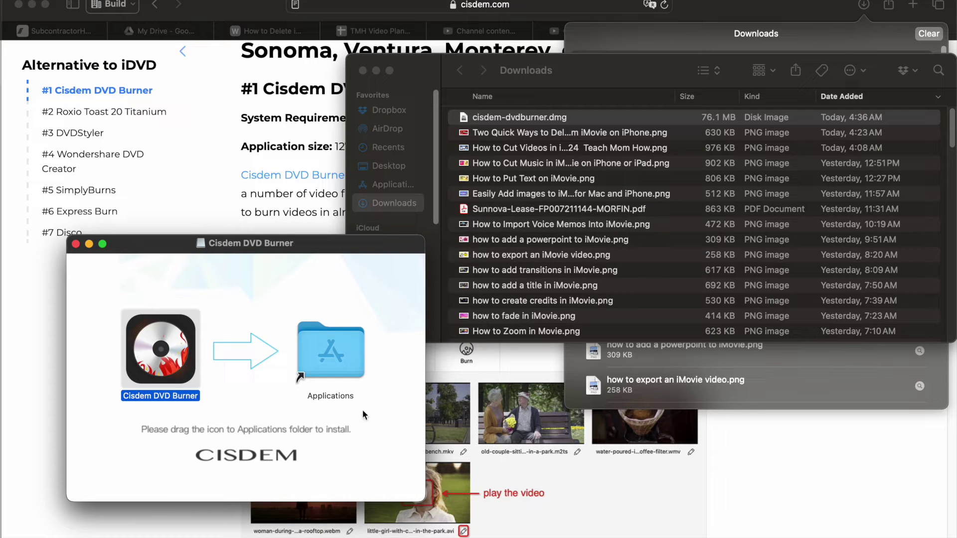
mouse_move(312, 521)
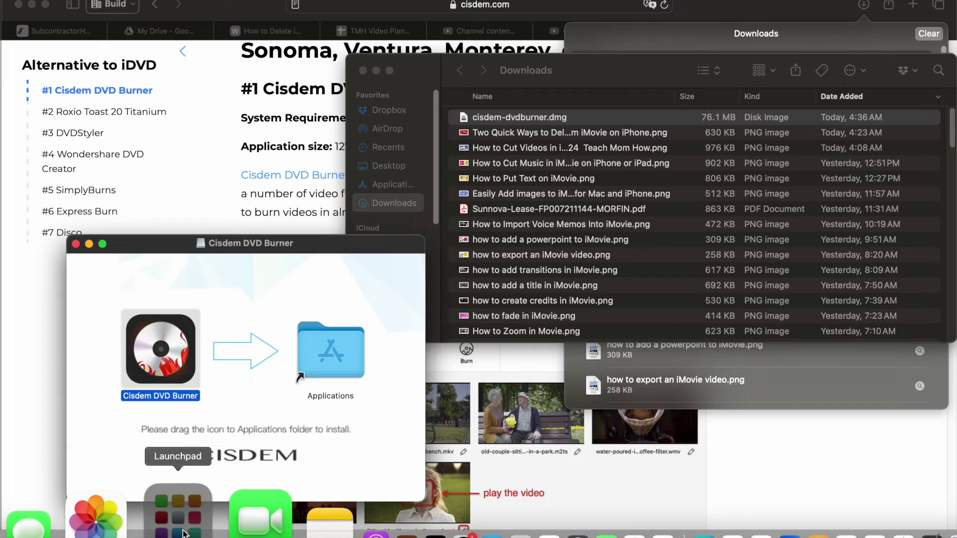
left_click(183, 534)
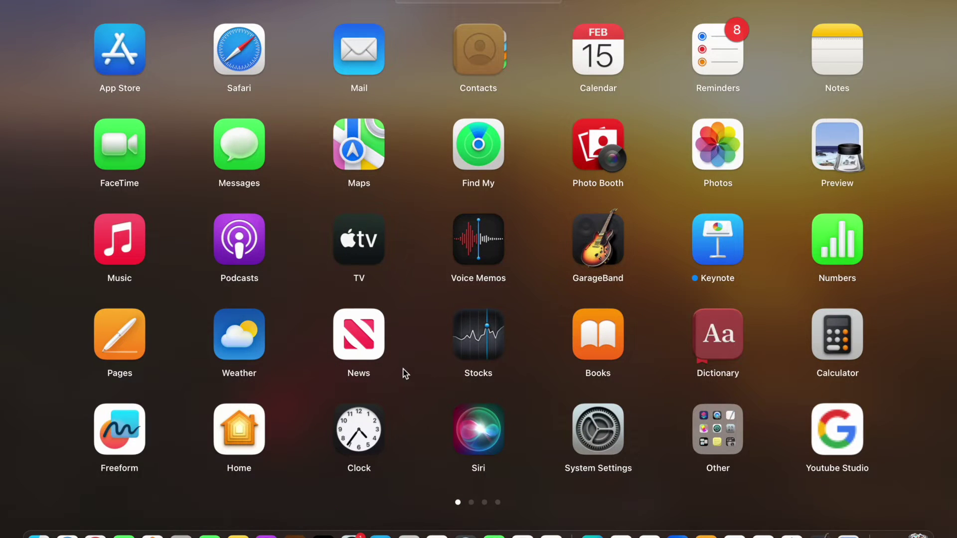
Launch Cisdem DVD Burner from Launchpad's second page and approve opening the downloaded app
scroll(522, 336, "right", 3)
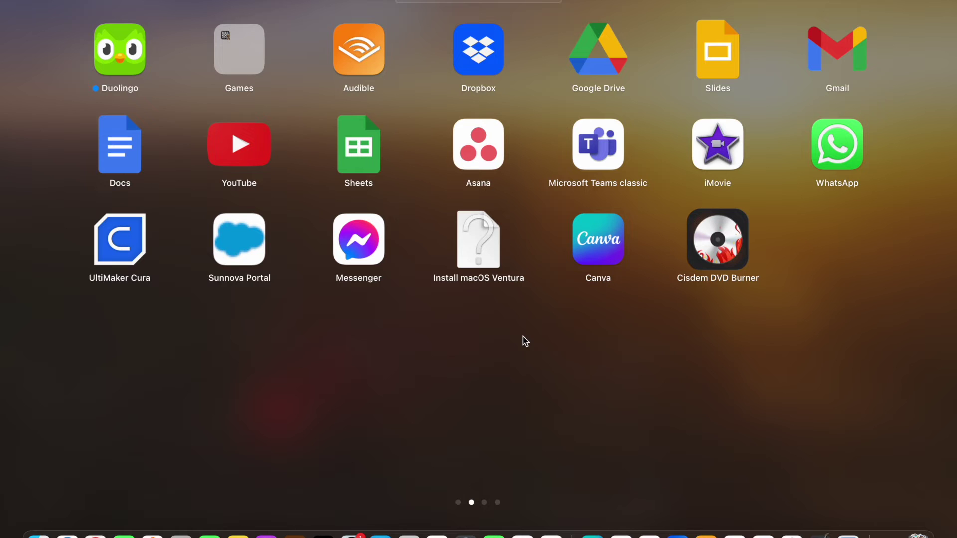
left_click(732, 245)
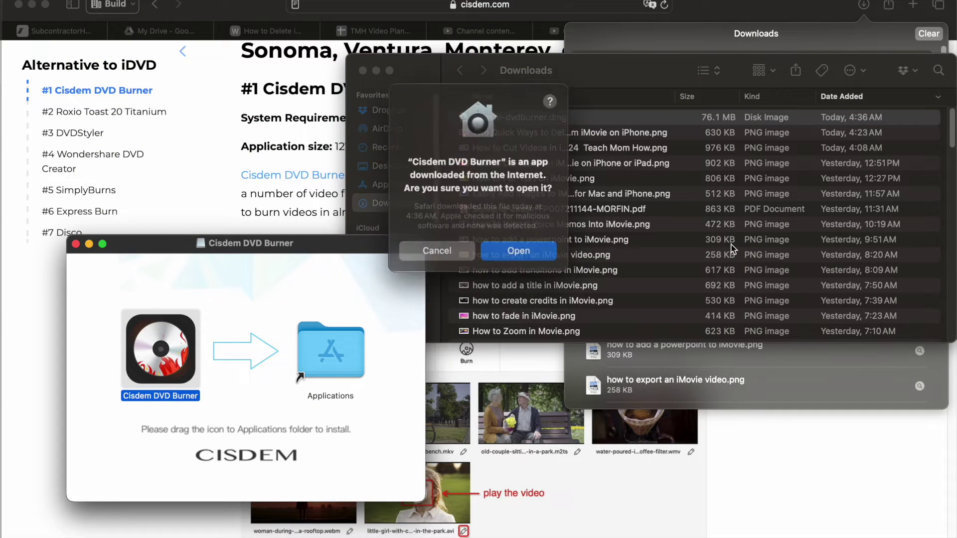
left_click(538, 253)
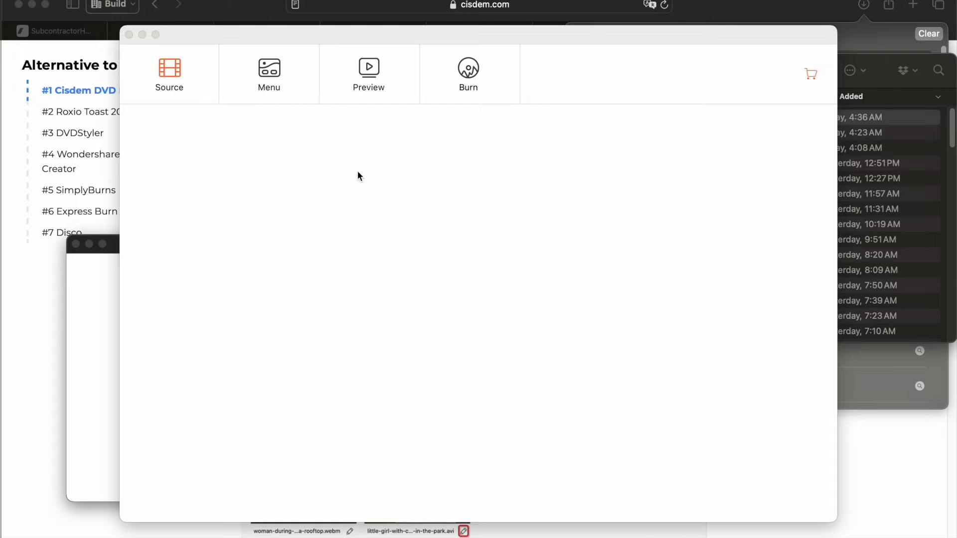
Close the upgrade ad by choosing Continue Free
left_click(280, 83)
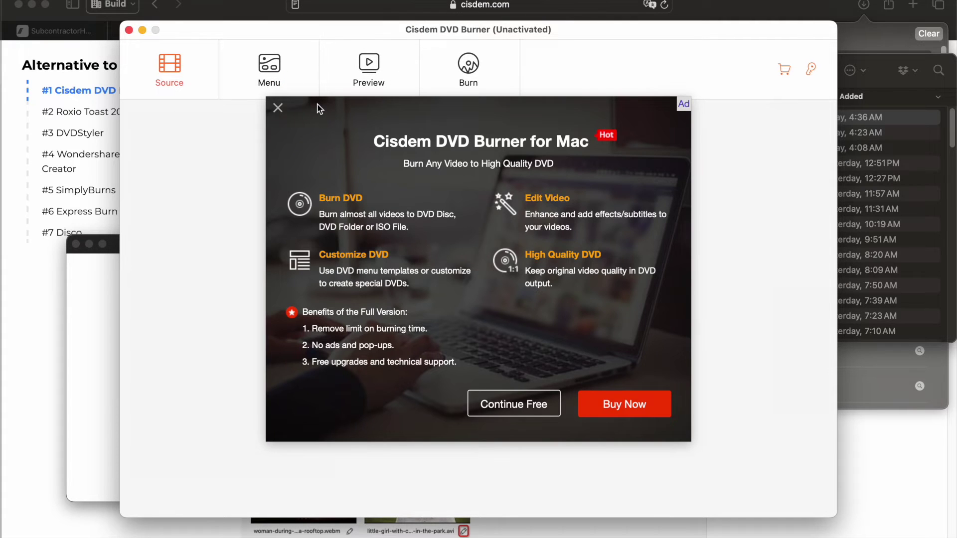
left_click(523, 412)
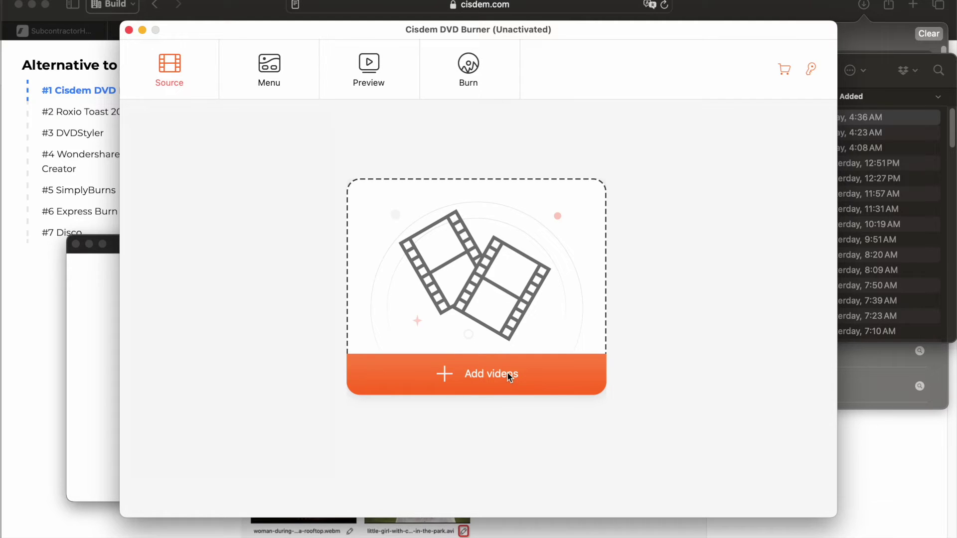
Add the 'Two Quick Ways to Delete Clips From iMovie' video from the Teach Mom How folder
left_click(505, 300)
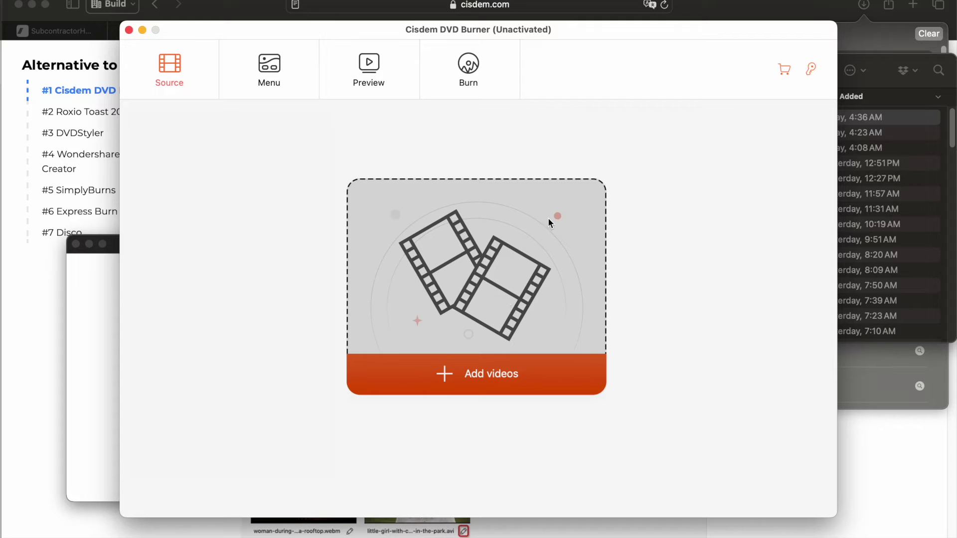
left_click(507, 296)
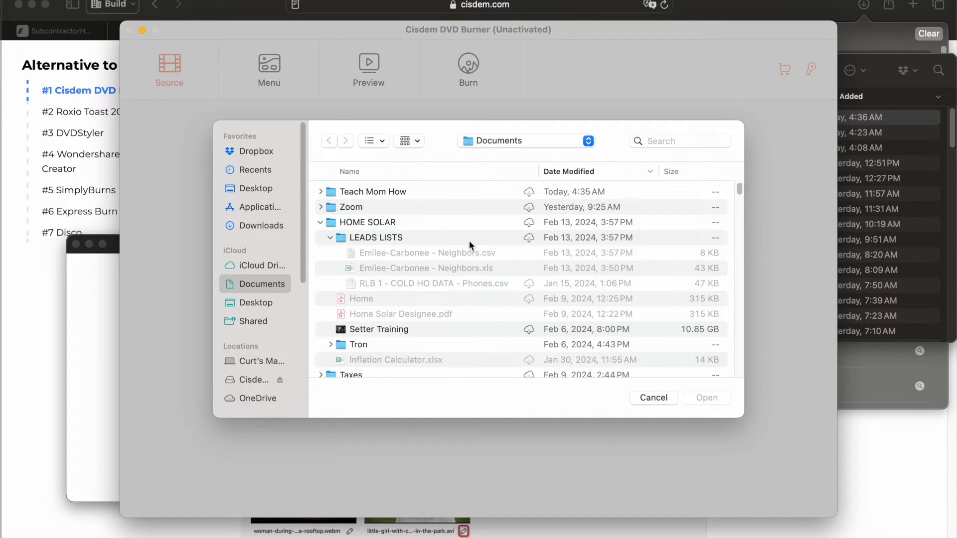
left_click(321, 193)
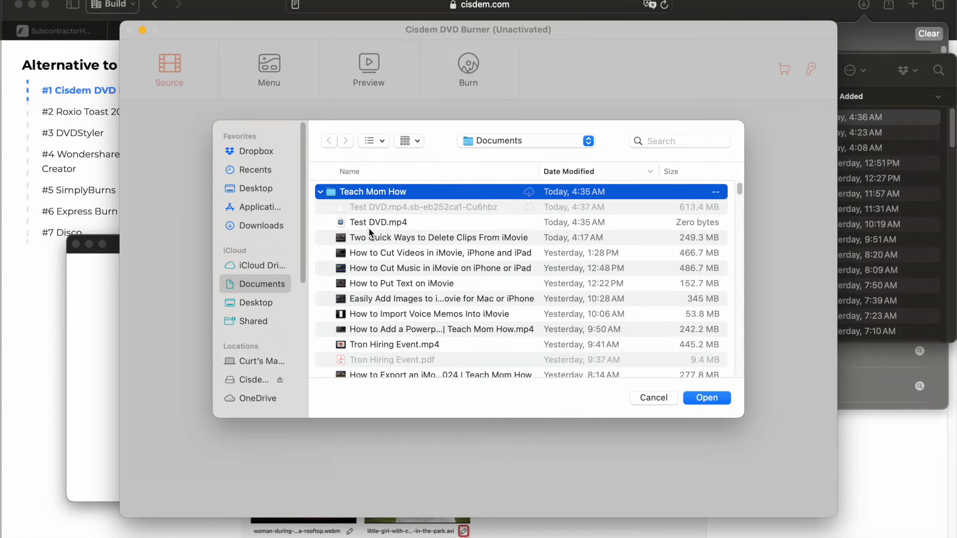
left_click(366, 222)
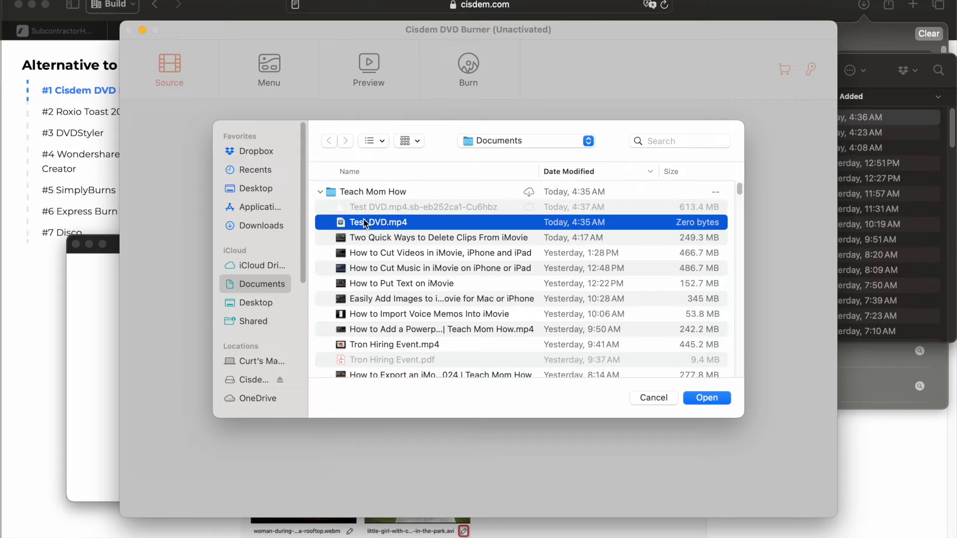
left_click(421, 241)
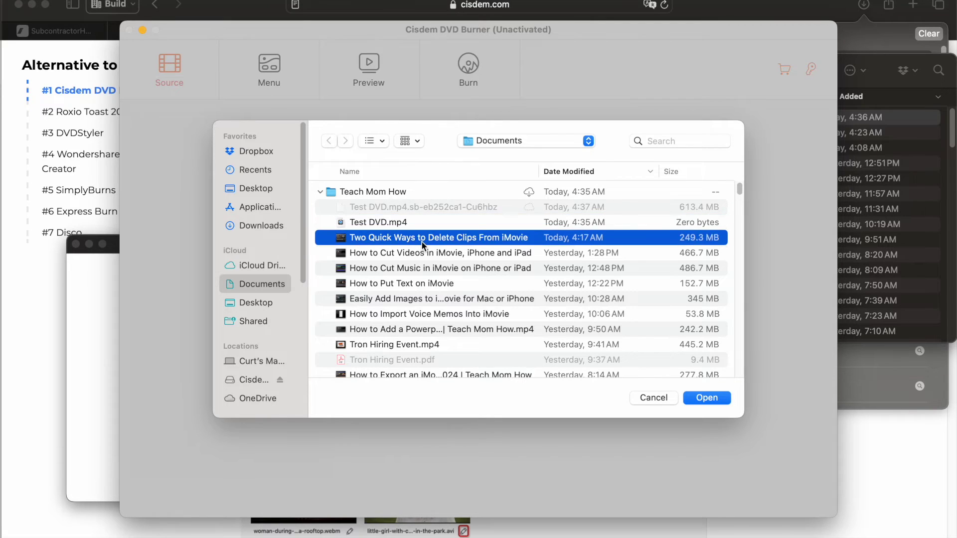
left_click(716, 400)
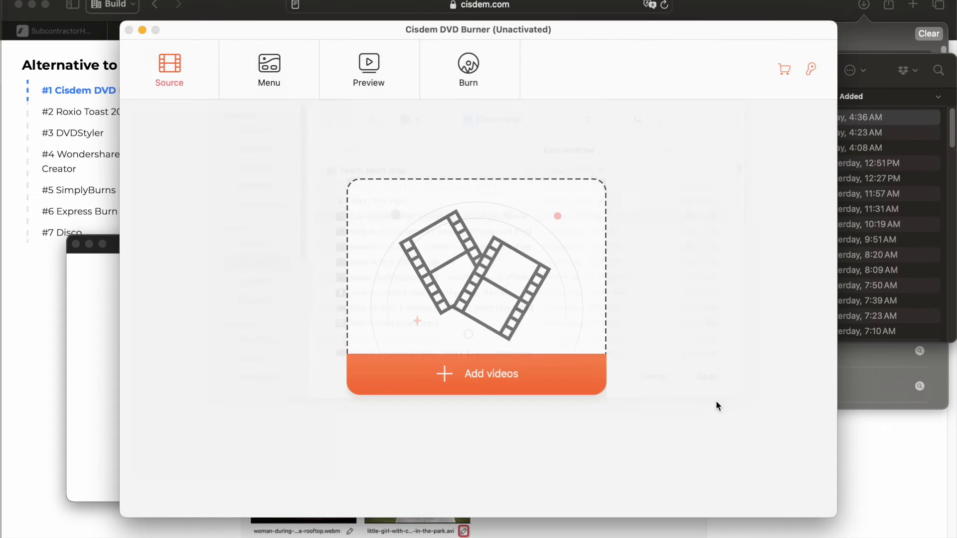
Add Test DVD.mp4 as the second video on the disc
mouse_move(212, 139)
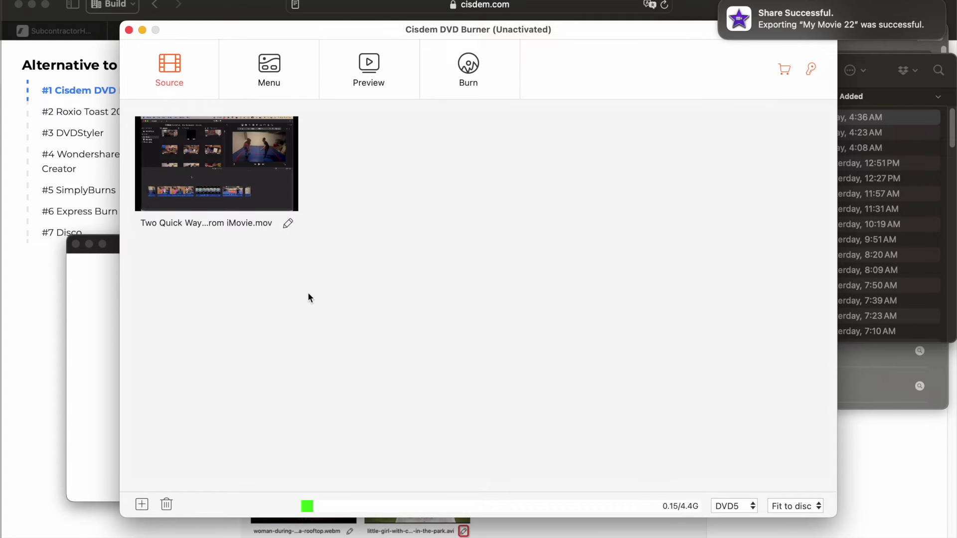
left_click(142, 504)
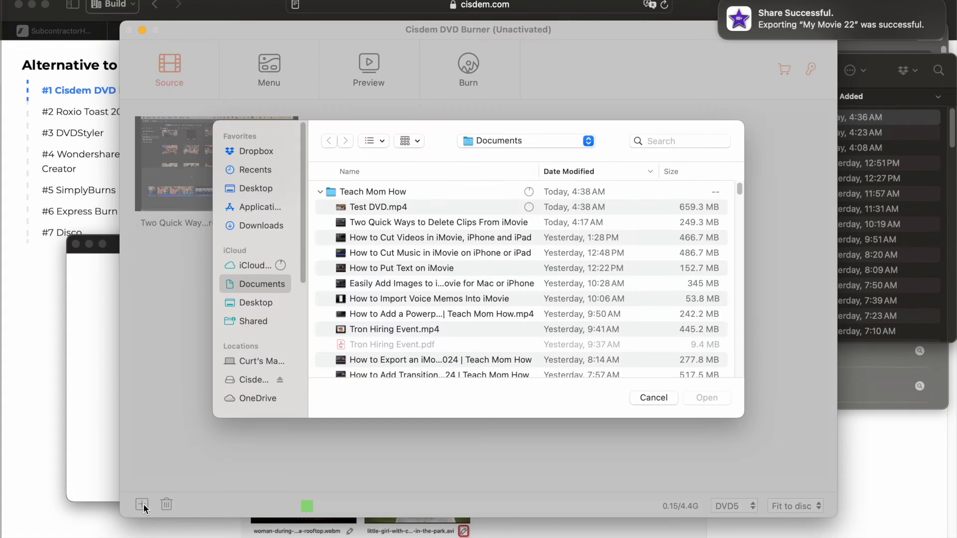
left_click(401, 209)
left_click(706, 397)
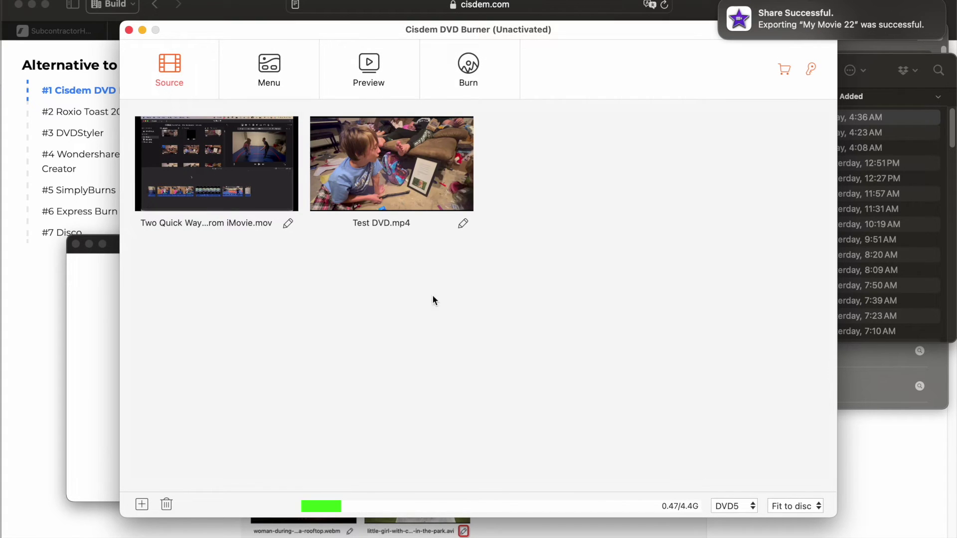
left_click(276, 74)
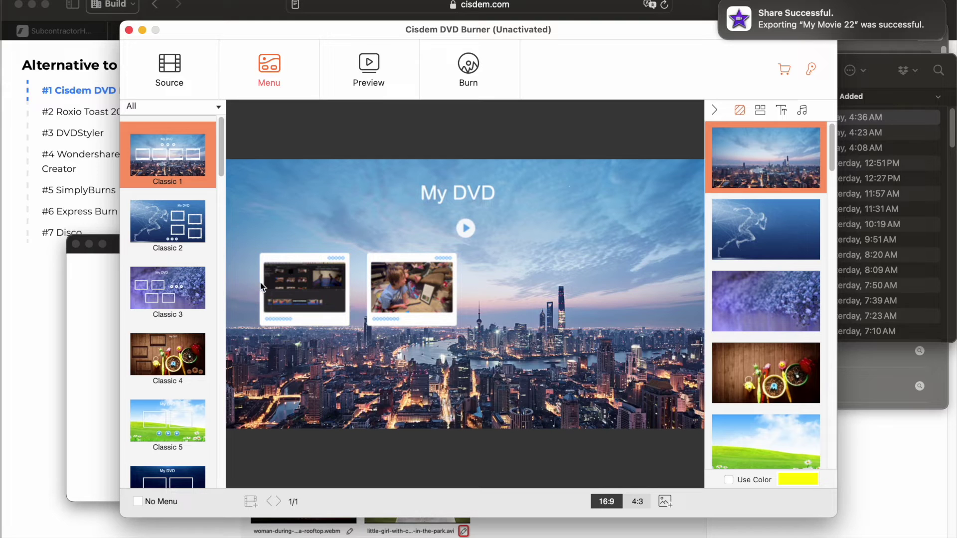
Try Classic 2, then apply the Classic 3 purple-flower template and inspect the video buttons
left_click(185, 212)
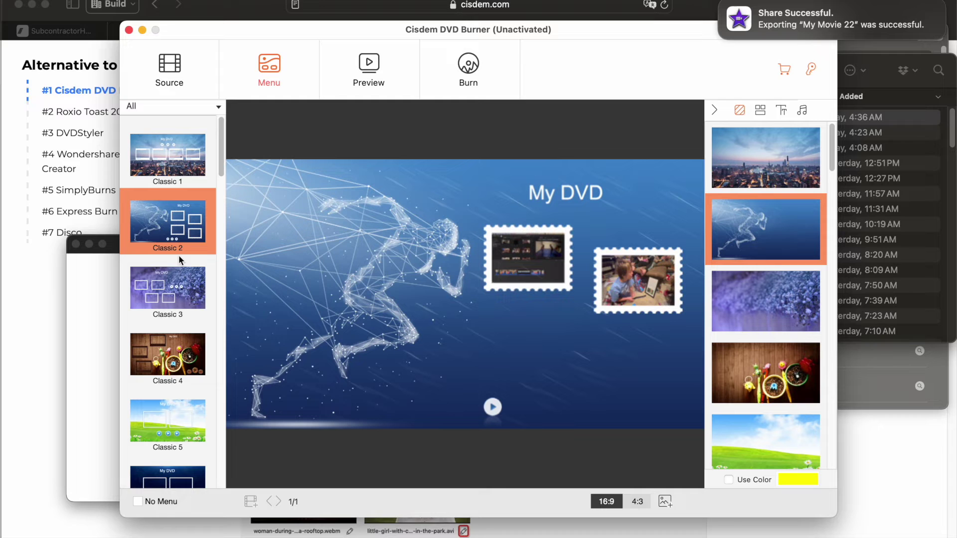
left_click(180, 270)
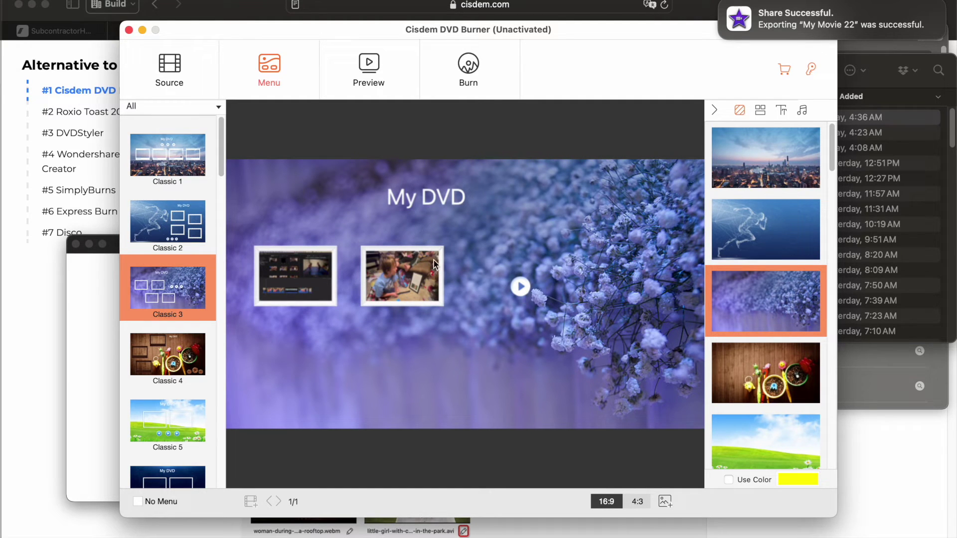
left_click(327, 264)
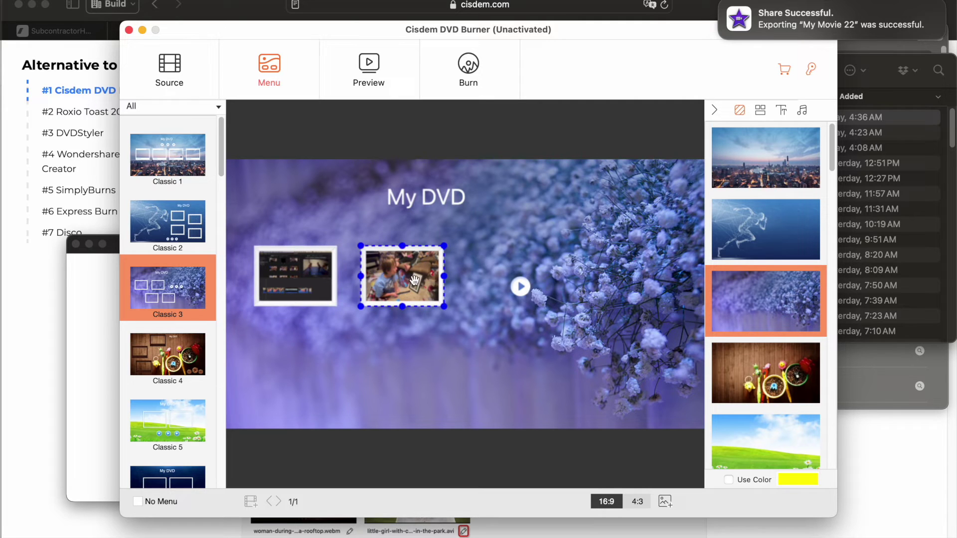
left_click(373, 288)
left_click(301, 286)
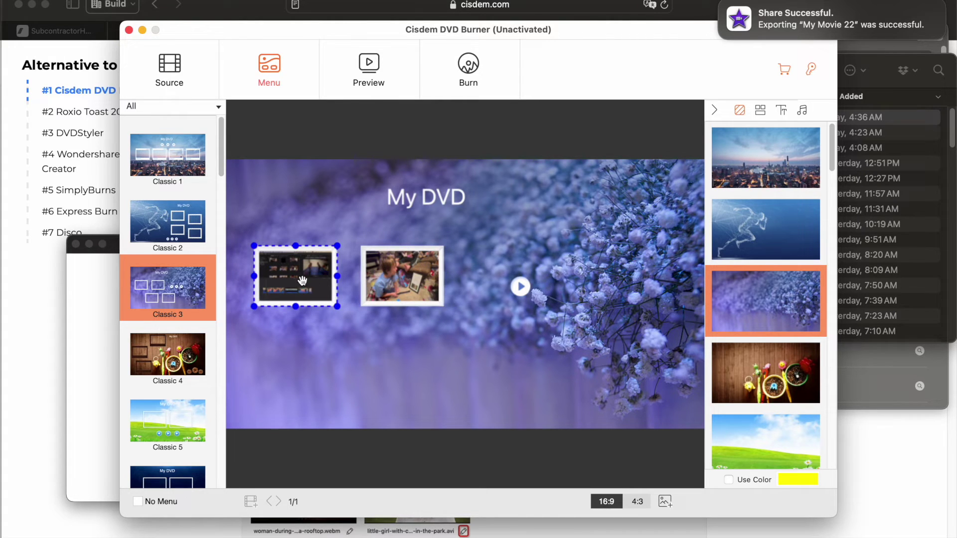
left_click(418, 279)
Change the menu title from 'My DVD' to 'New Title'
left_click(444, 204)
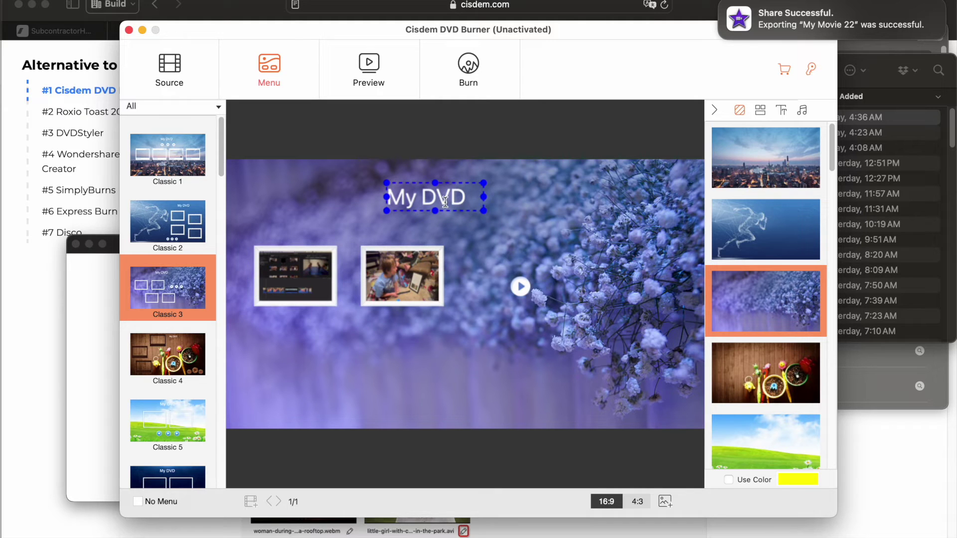
double_click(445, 202)
triple_click(457, 202)
type("New")
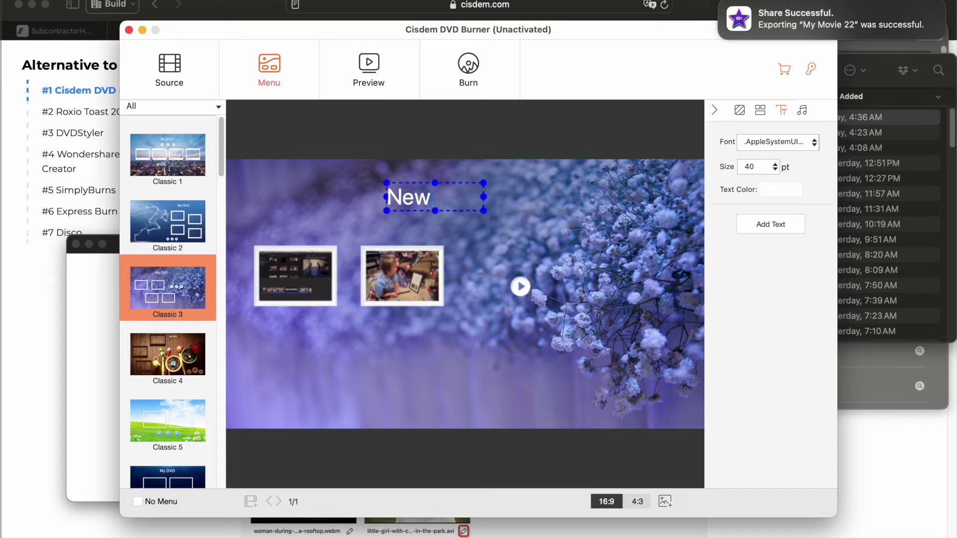
type(" Title")
left_click(357, 331)
left_click(395, 302)
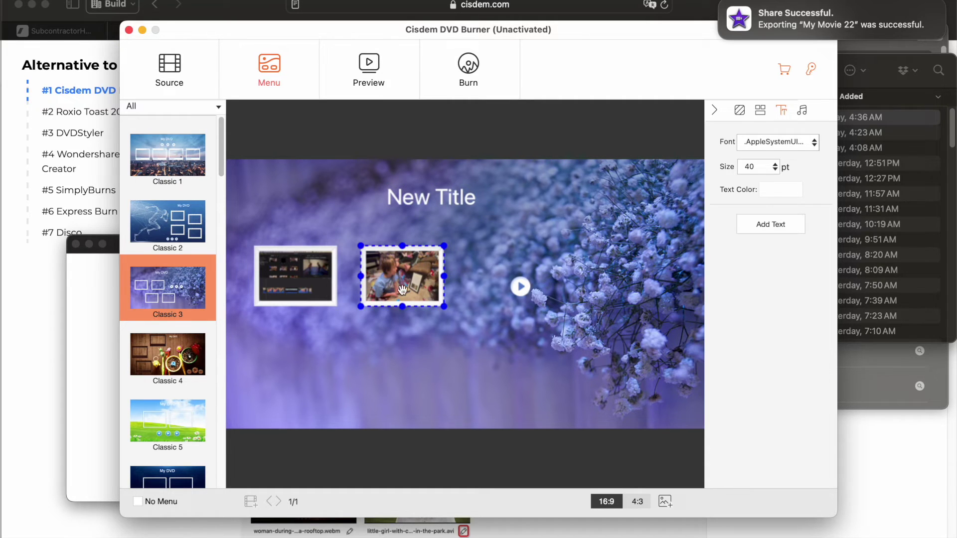
left_click(319, 289)
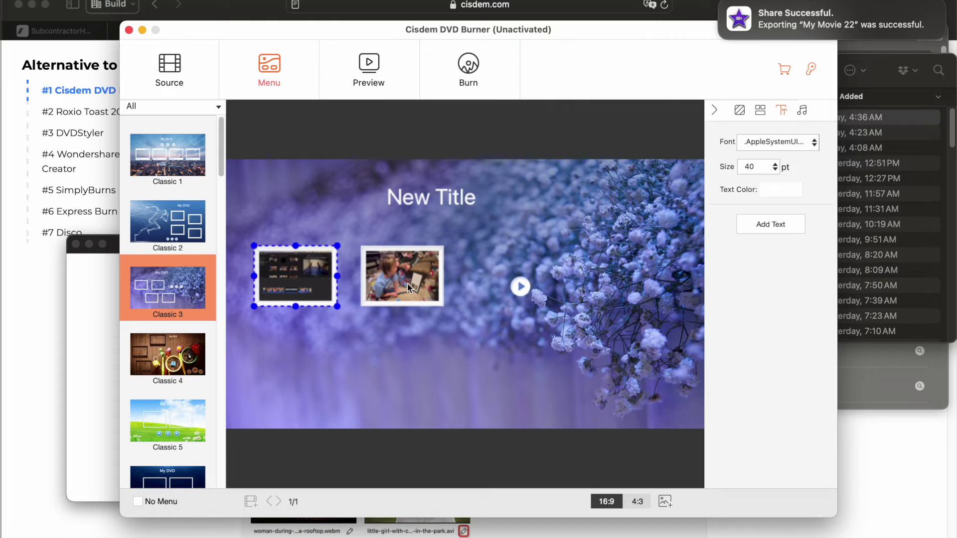
Add a 'Video 1' text label, widened to one line and placed under the first thumbnail
left_click(784, 226)
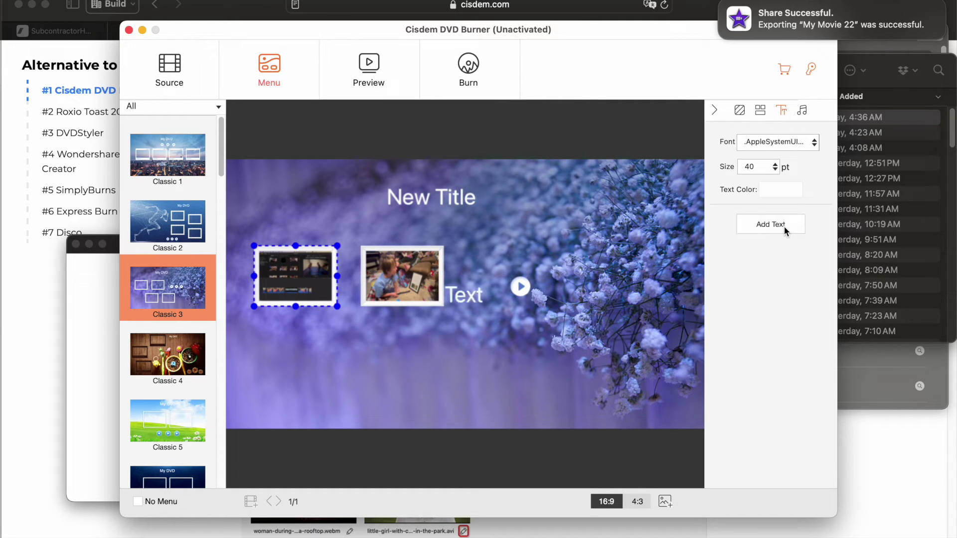
left_click(468, 296)
left_click_drag(466, 297, 303, 325)
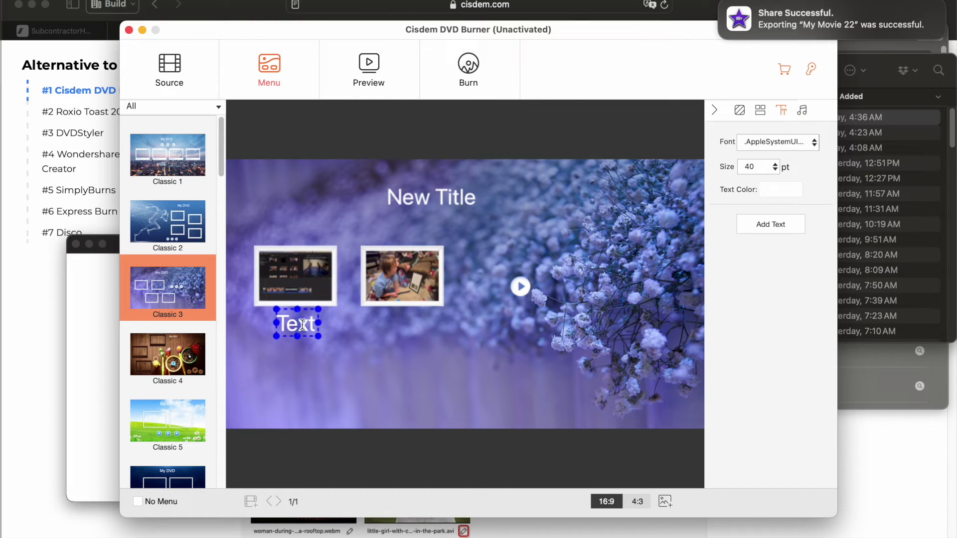
double_click(302, 324)
type("Video")
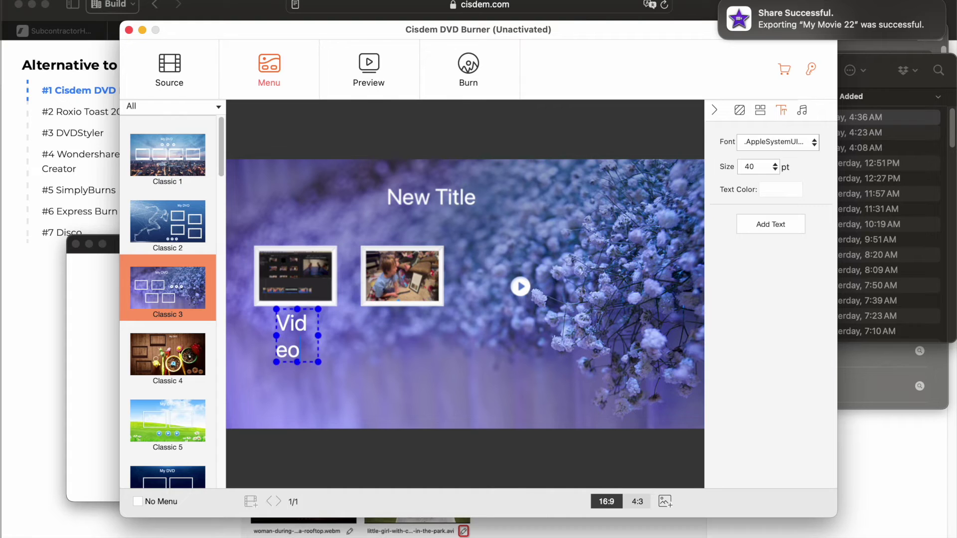
type(" 1")
mouse_move(318, 335)
left_mouse_down()
mouse_move(363, 335)
mouse_move(320, 324)
left_mouse_up()
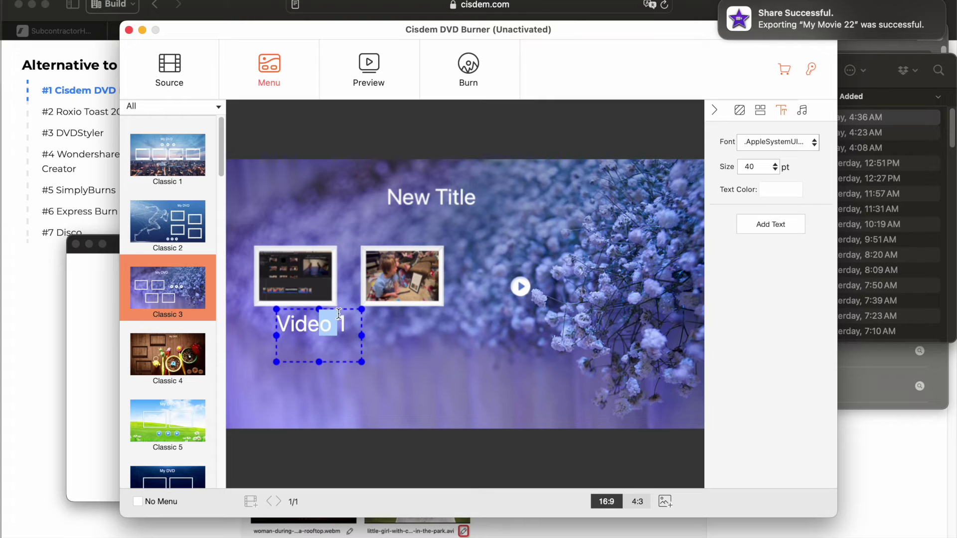
left_click(318, 316)
left_click(405, 348)
left_click(313, 327)
left_click_drag(313, 327, 296, 327)
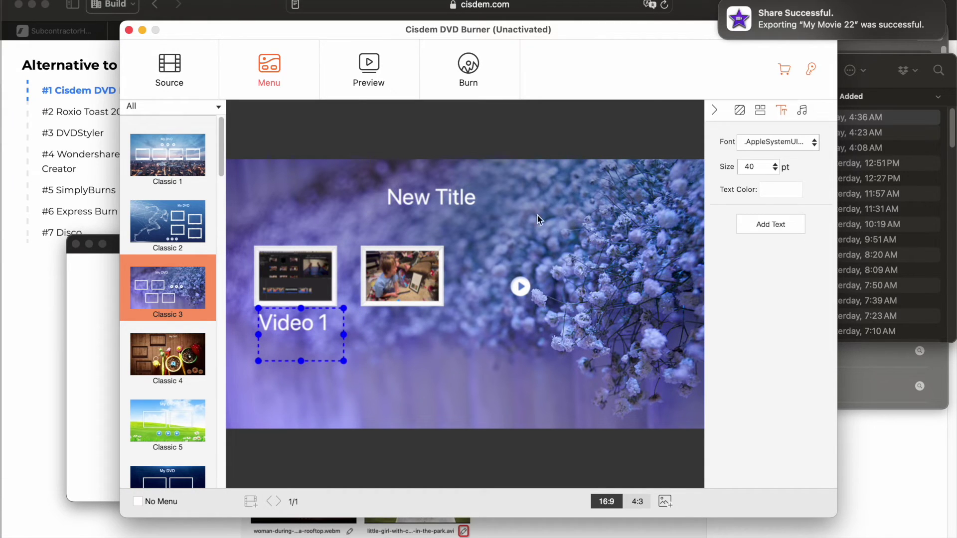
left_click(313, 285)
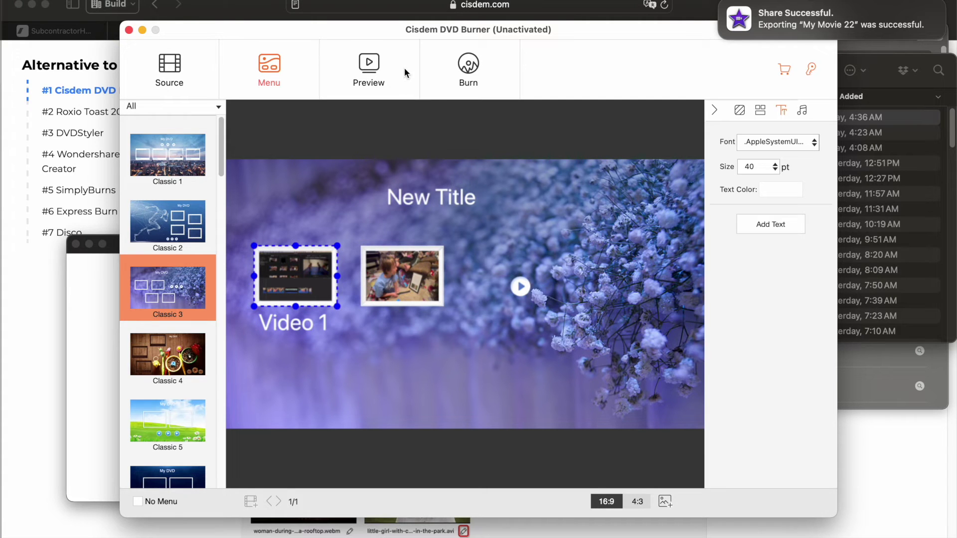
Preview the disc, play the first title, return to the disc menu, then resume menu editing
left_click(375, 63)
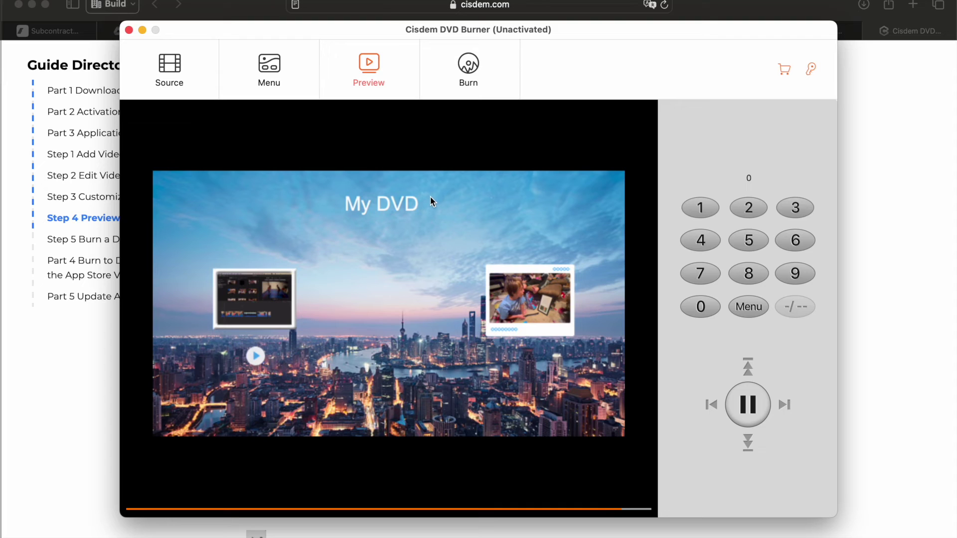
left_click(262, 300)
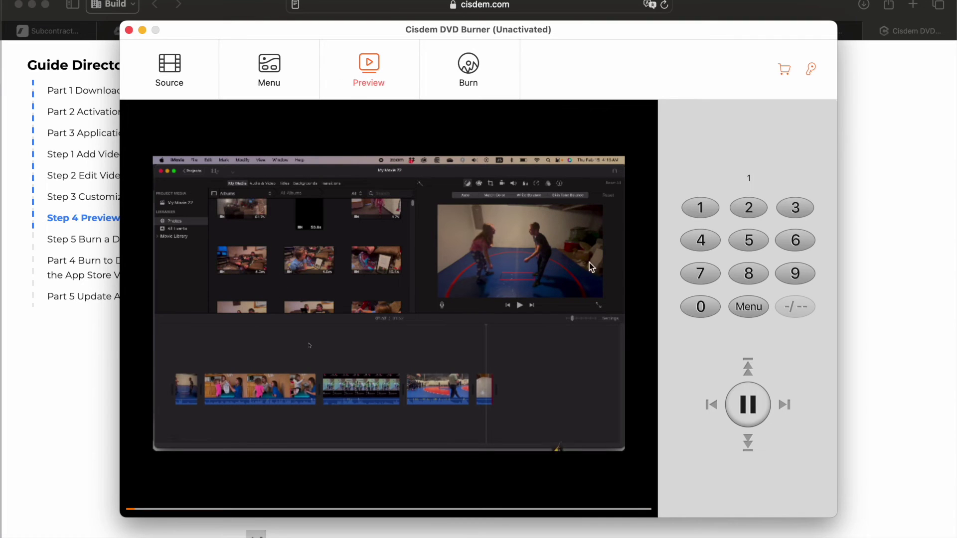
left_click(749, 308)
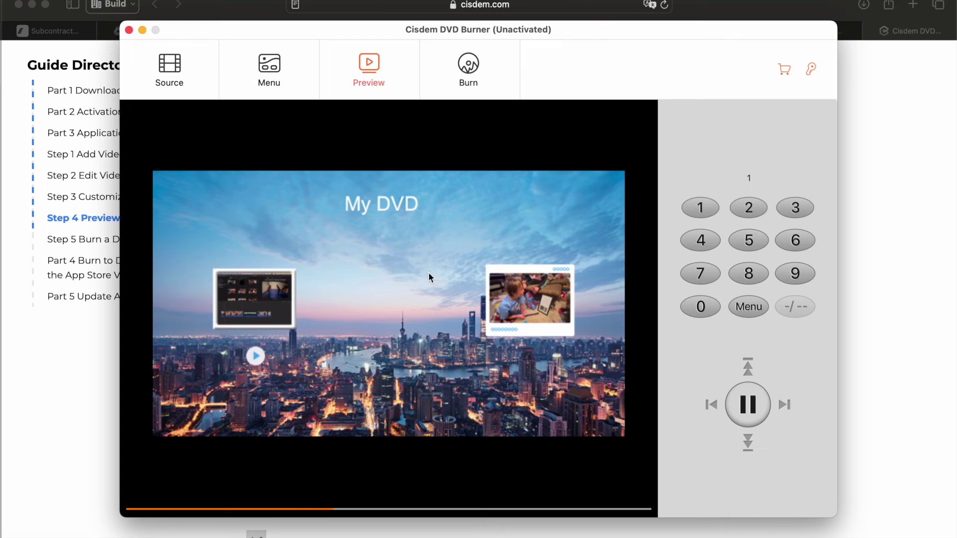
left_click(271, 79)
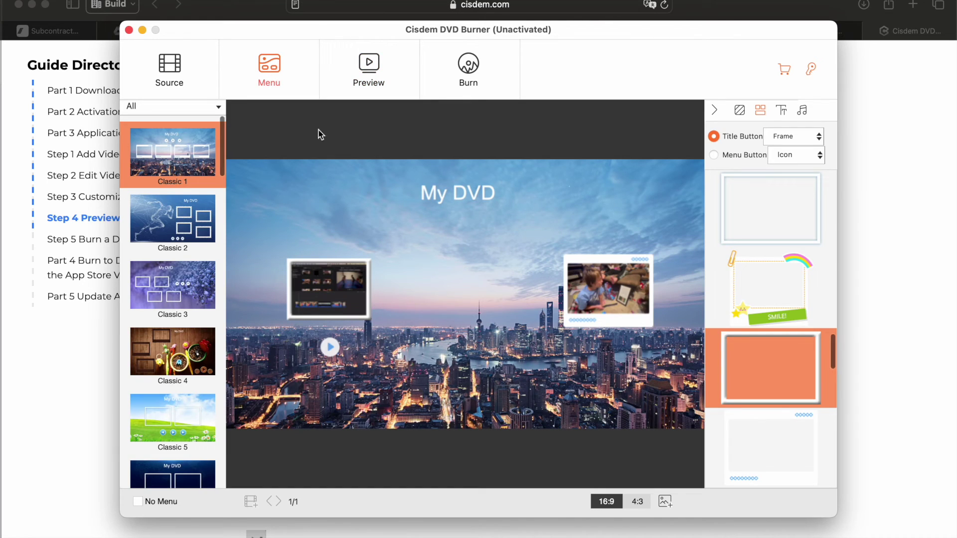
Look over the menu's Text and Music panels, open the Background image choices, then preview playback
left_click(782, 110)
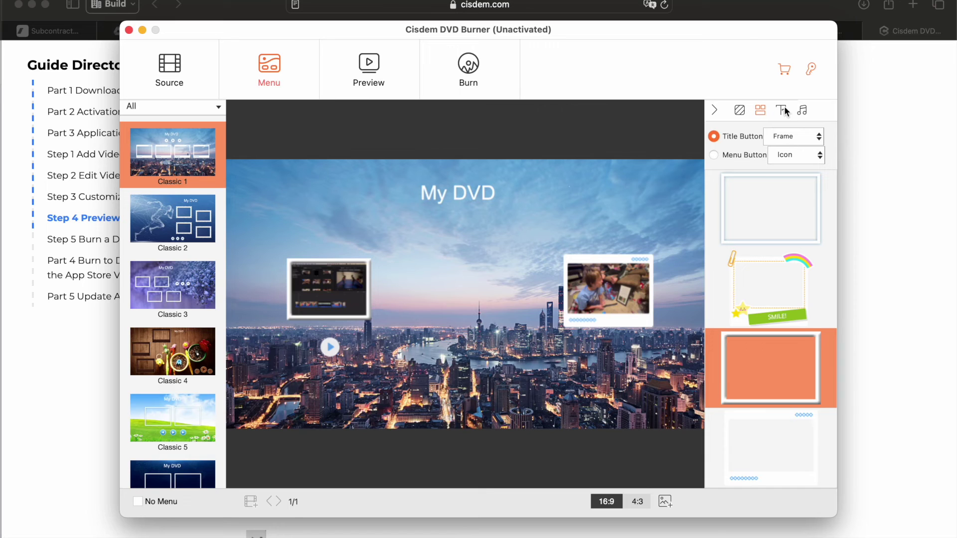
left_click(801, 112)
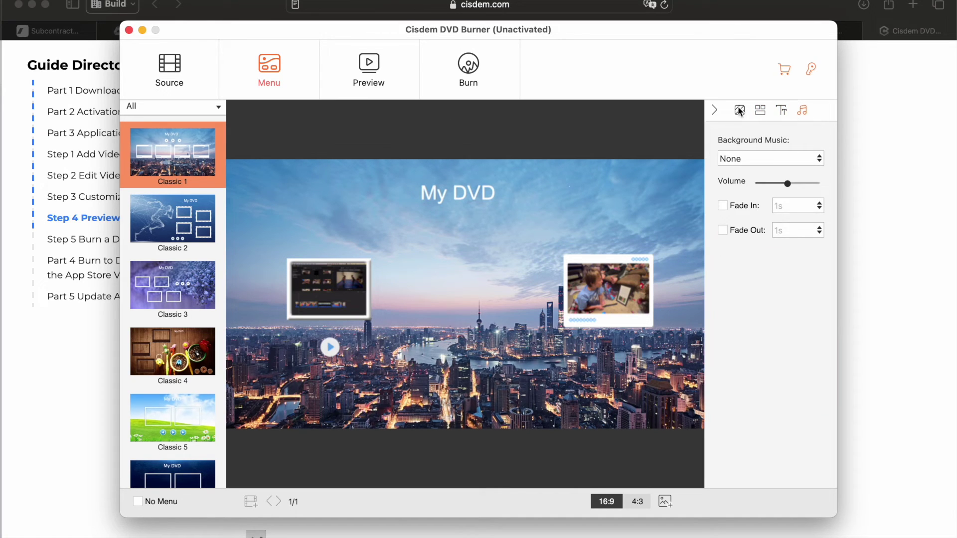
left_click(742, 113)
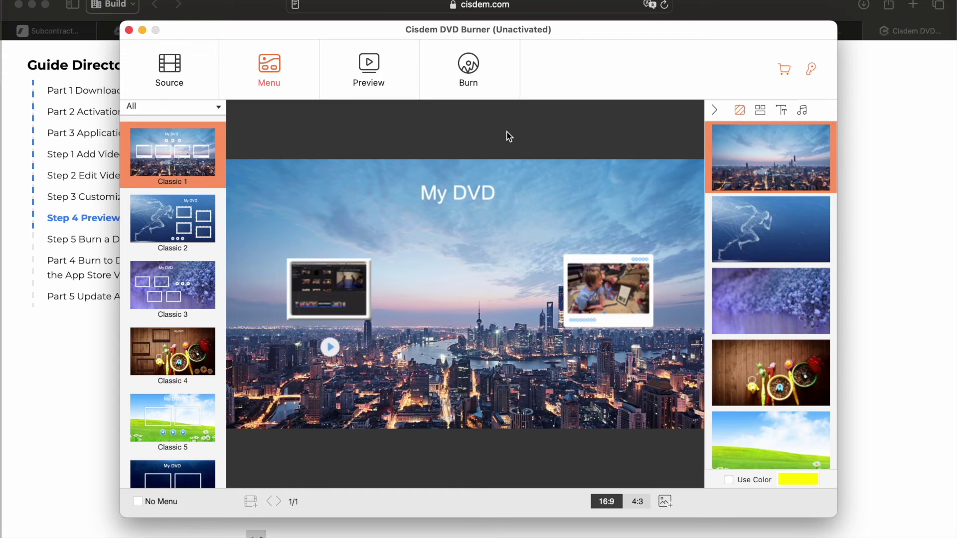
left_click(369, 70)
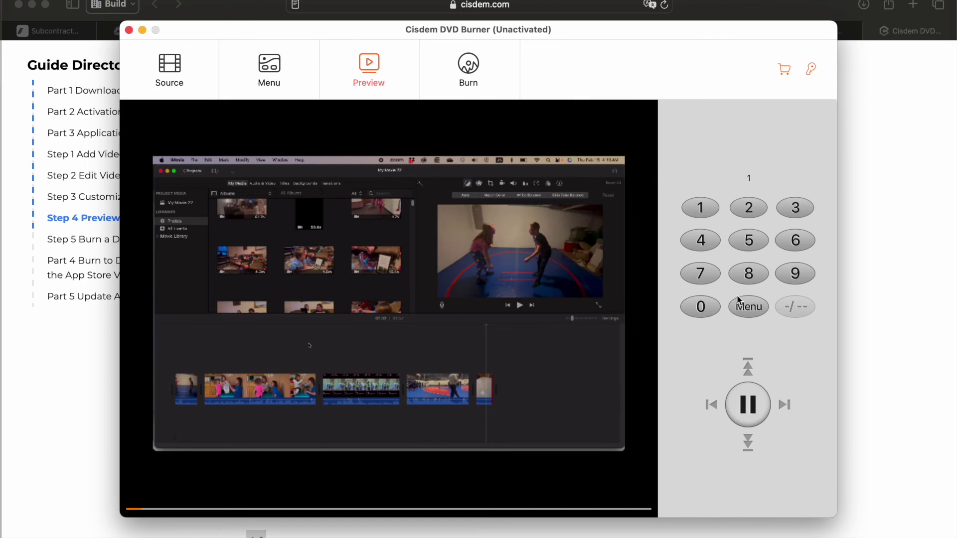
Play titles 1 and 2 from the My DVD menu preview, returning to the menu after each, then bring up Burn settings
left_click(748, 307)
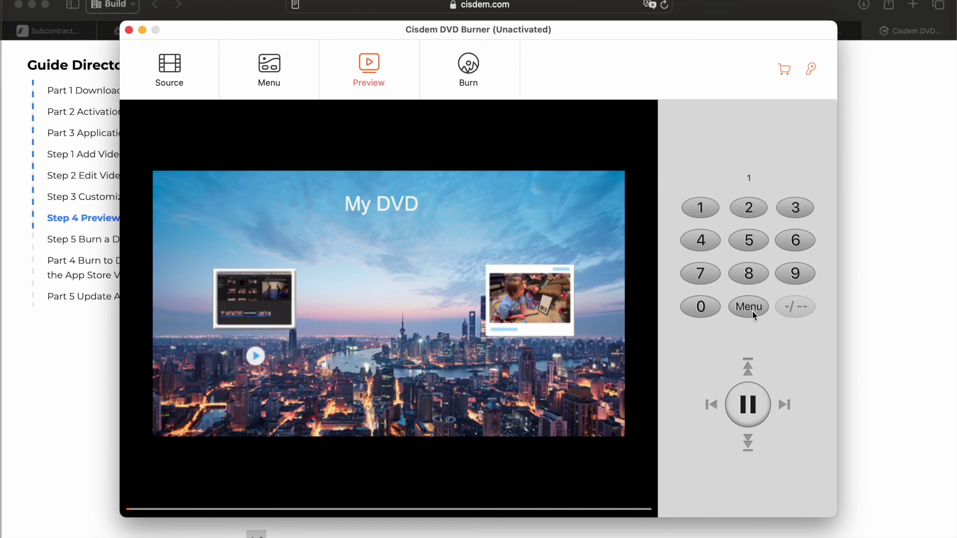
left_click(708, 213)
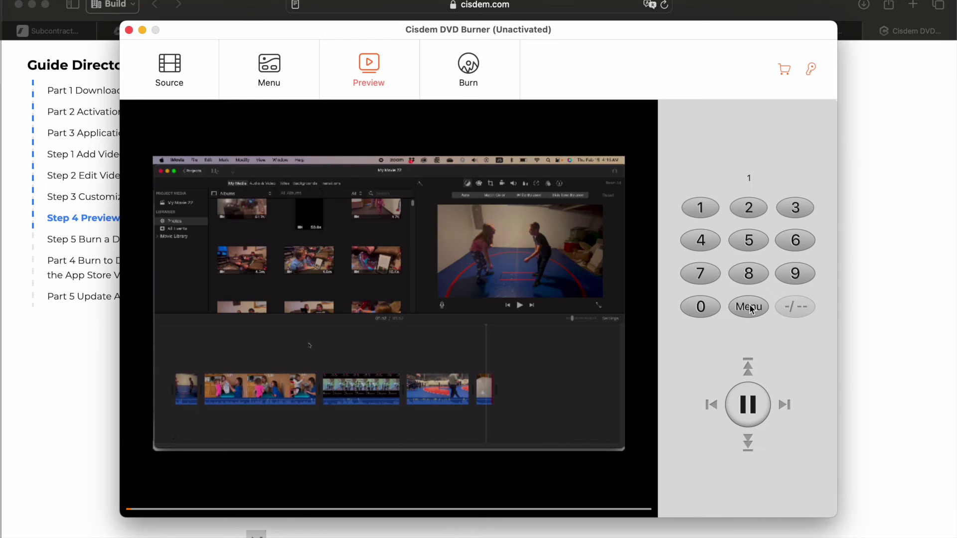
left_click(749, 307)
left_click(753, 208)
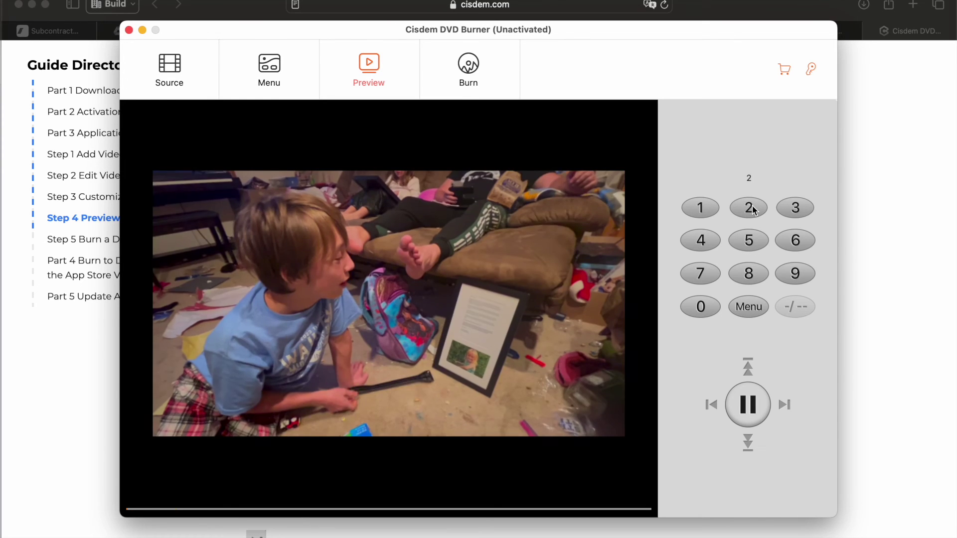
left_click(754, 306)
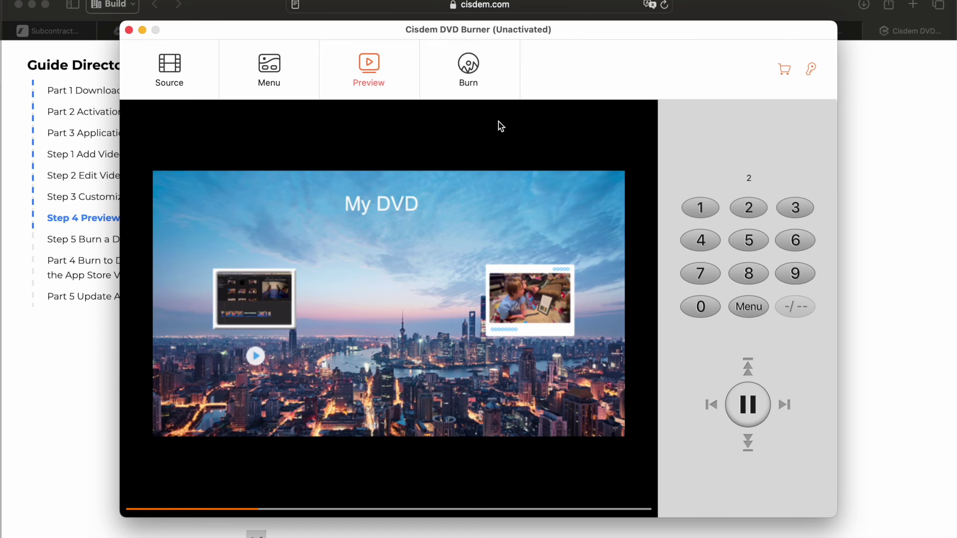
left_click(471, 65)
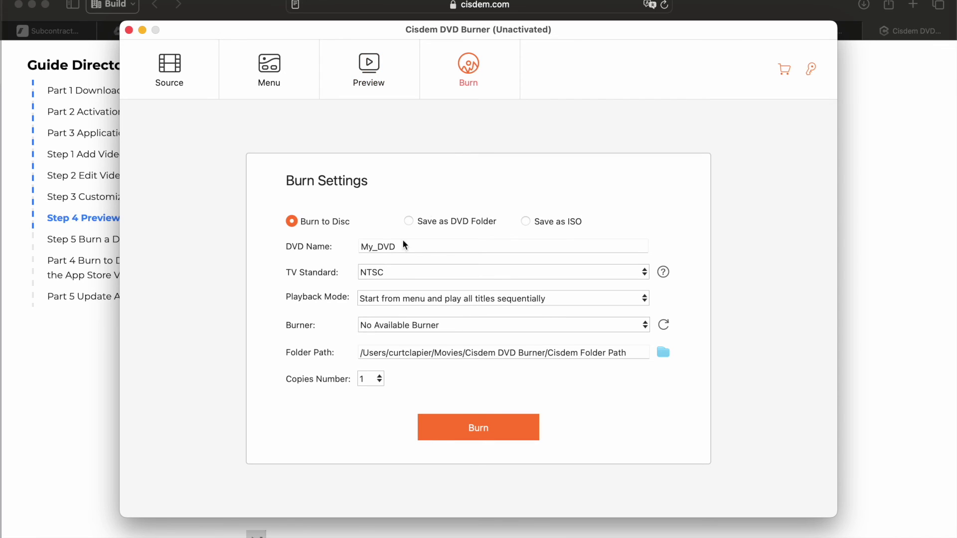
Rename the DVD to 'Test DVD Burn' and keep NTSC as the TV standard
left_click_drag(403, 244, 353, 240)
type("Test")
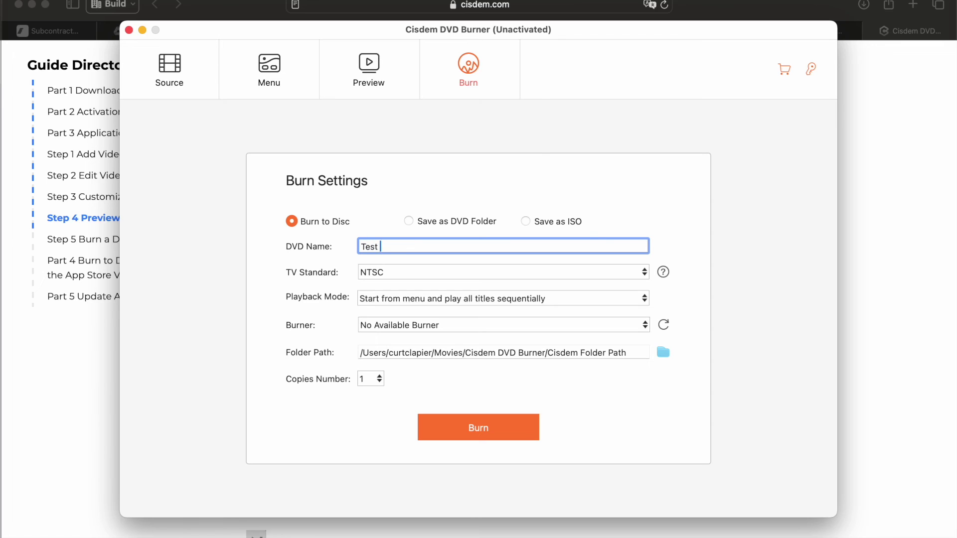
type(" DVD Burn")
left_click(407, 273)
left_click(408, 274)
Check the Playback Mode and Burner lists, leaving both unchanged
left_click(503, 304)
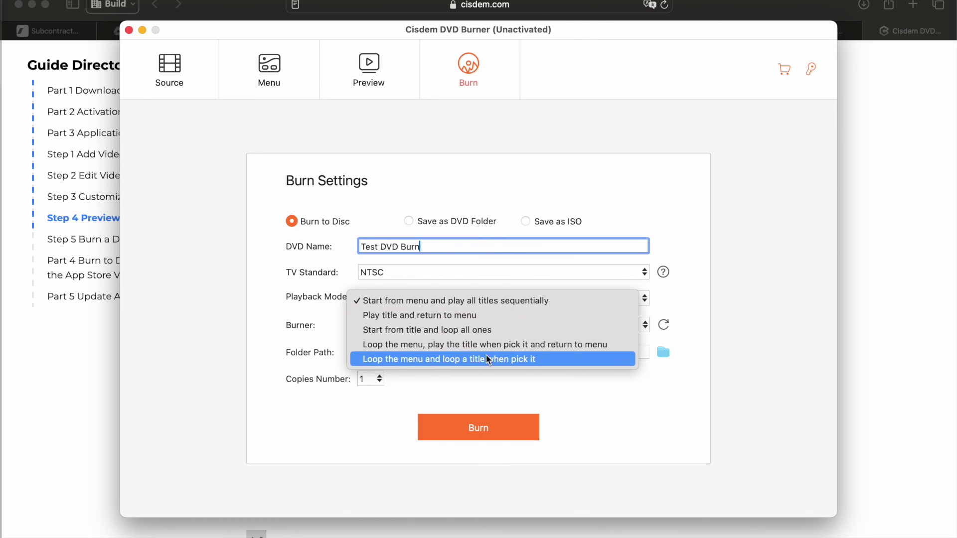
left_click(310, 313)
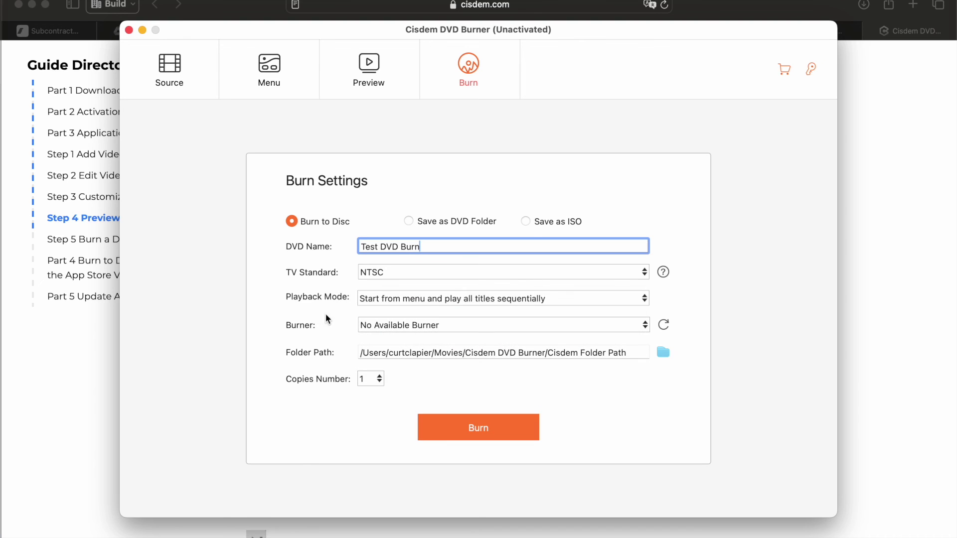
left_click(396, 327)
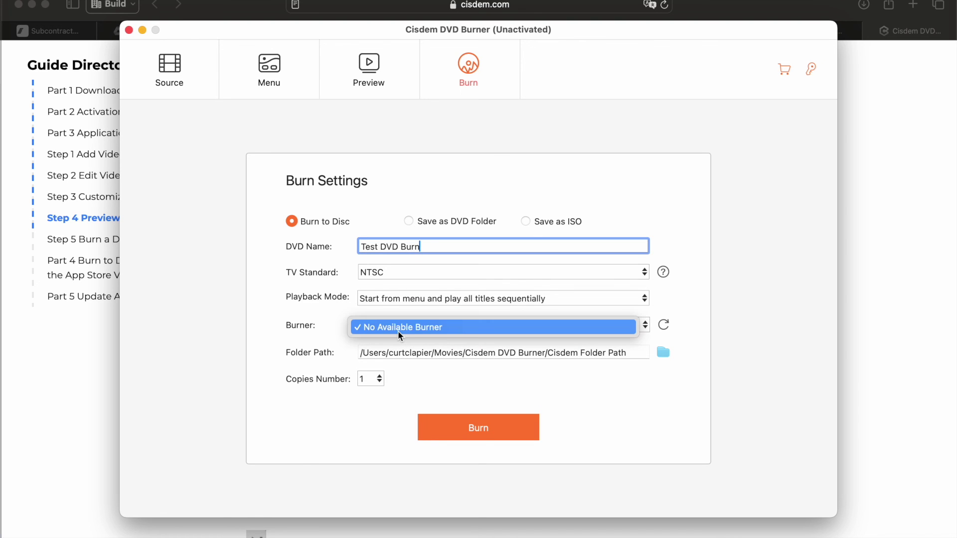
left_click(327, 312)
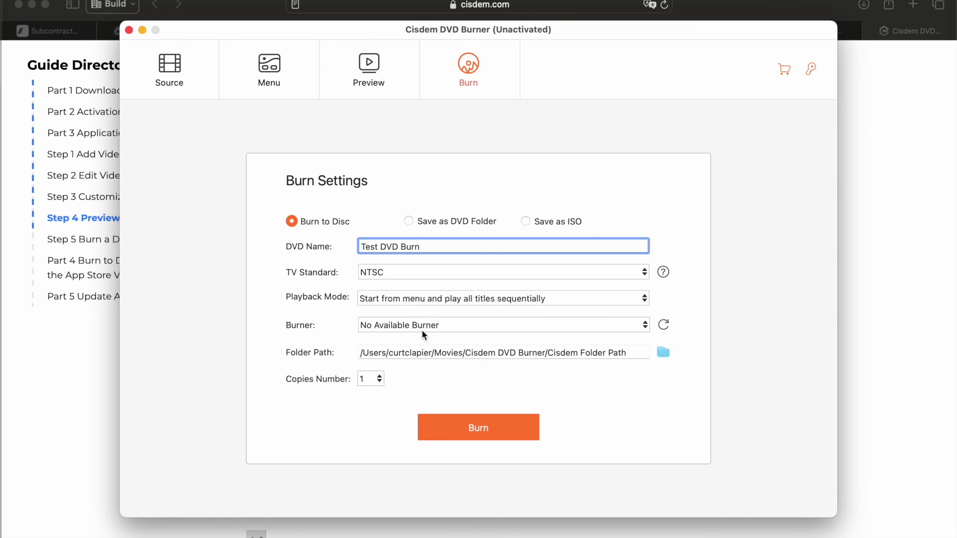
left_click(487, 427)
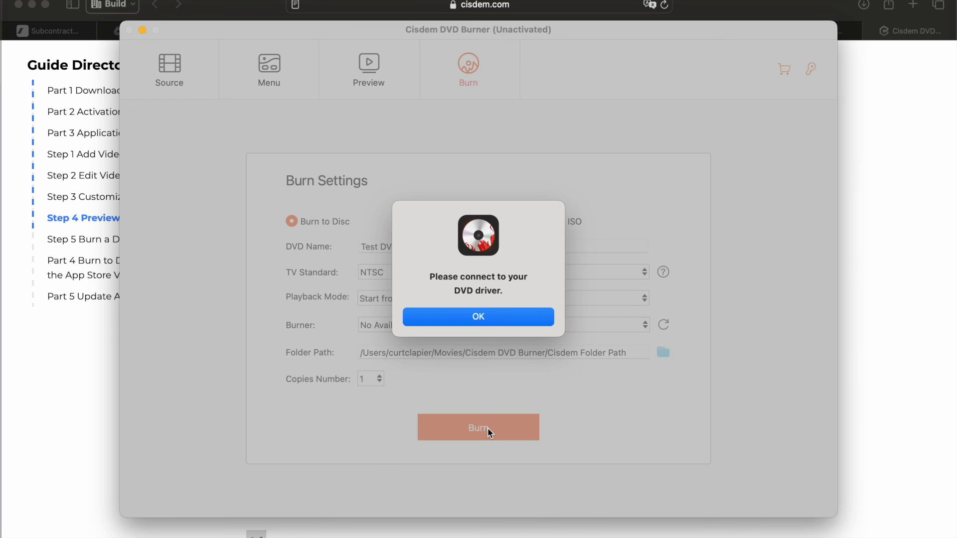
left_click(516, 318)
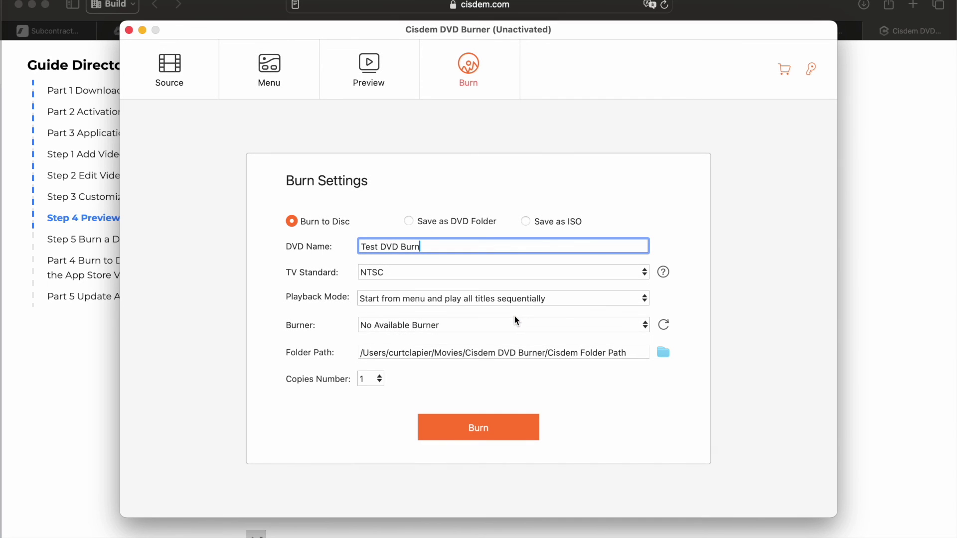